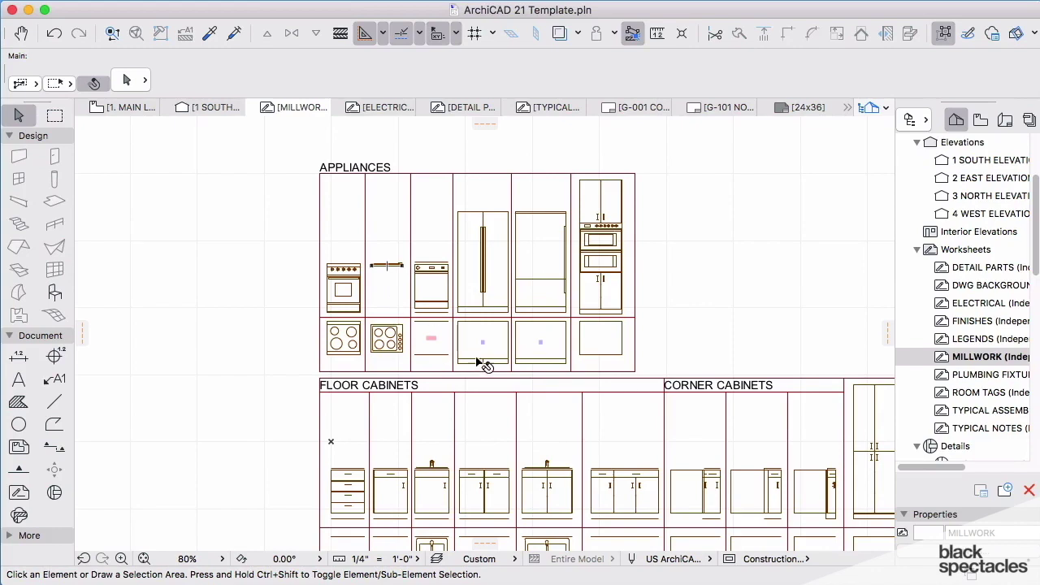
Inspect the four-drawer base cabinet's settings in the 3D and front elevation previews.
{"action": "scroll", "coordinate": [430, 310], "scroll_direction": "down", "scroll_amount": 3}
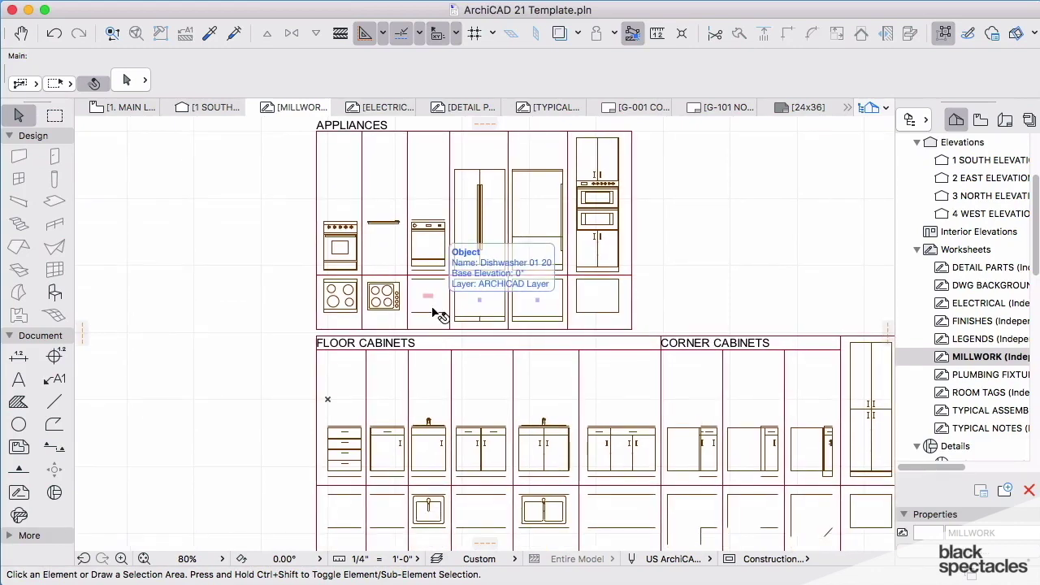
{"action": "scroll", "coordinate": [430, 332], "scroll_direction": "down", "scroll_amount": 2}
{"action": "scroll", "coordinate": [371, 353], "scroll_direction": "up", "scroll_amount": 5}
{"action": "left_click", "coordinate": [364, 352]}
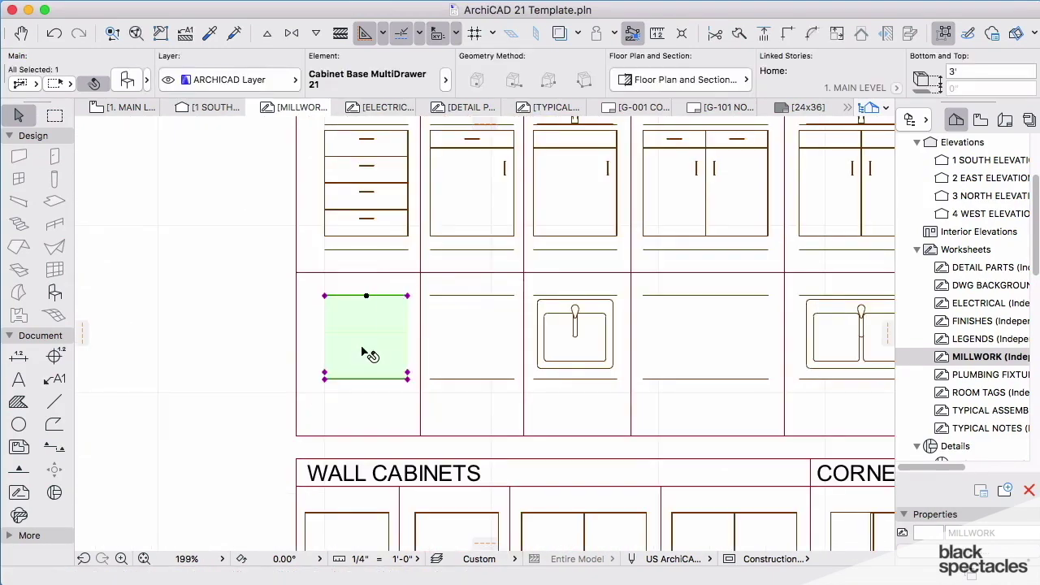
{"action": "mouse_move", "coordinate": [365, 334]}
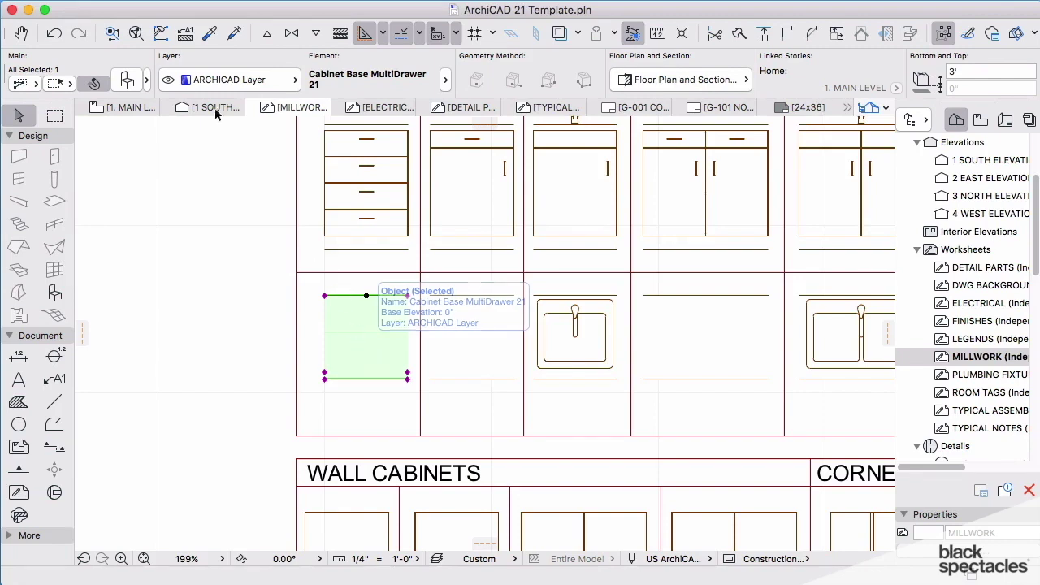
{"action": "left_click", "coordinate": [127, 79]}
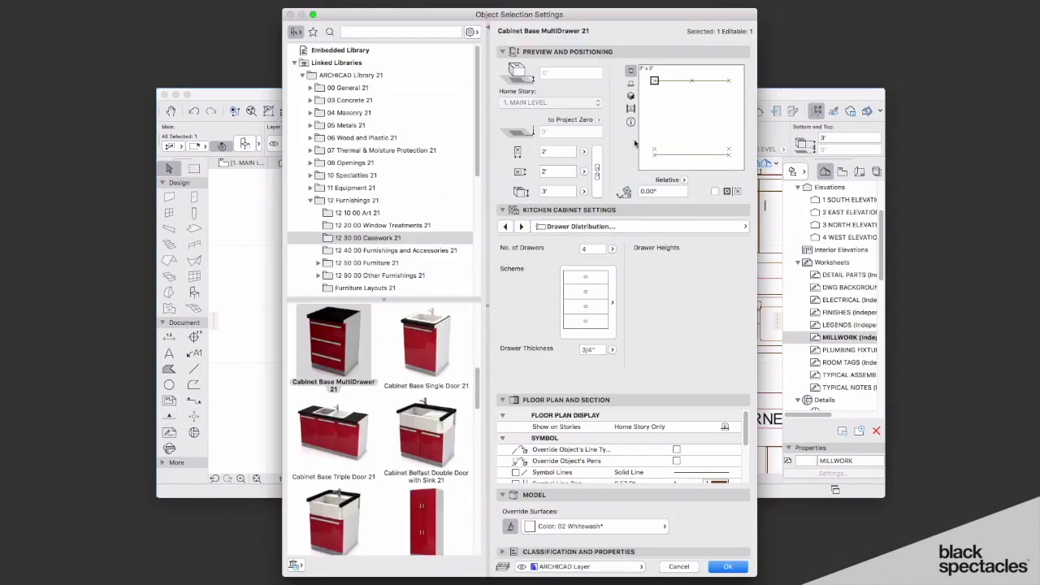
{"action": "left_click", "coordinate": [630, 95]}
{"action": "left_click", "coordinate": [630, 83]}
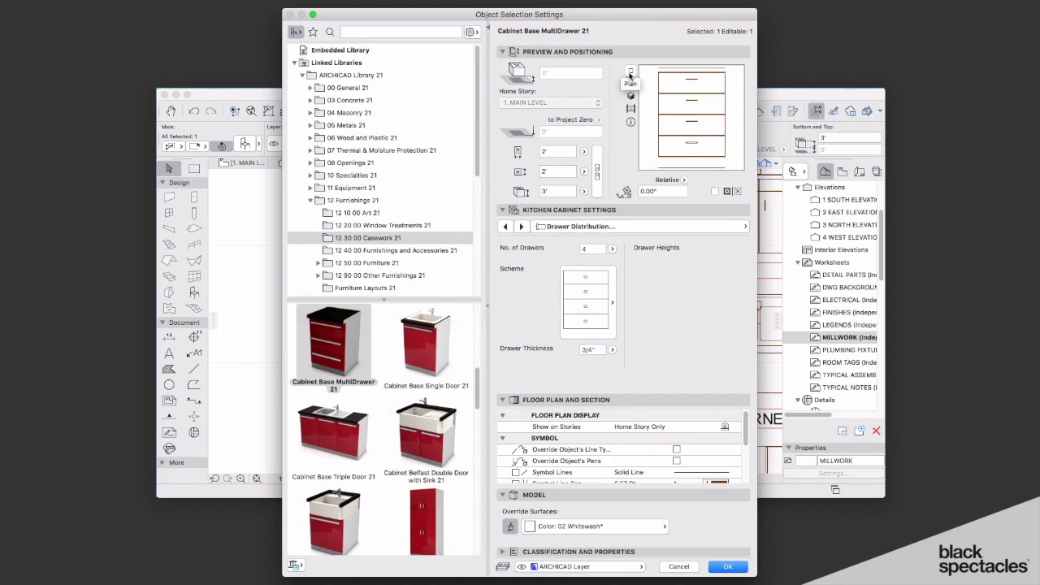
{"action": "left_click", "coordinate": [679, 566]}
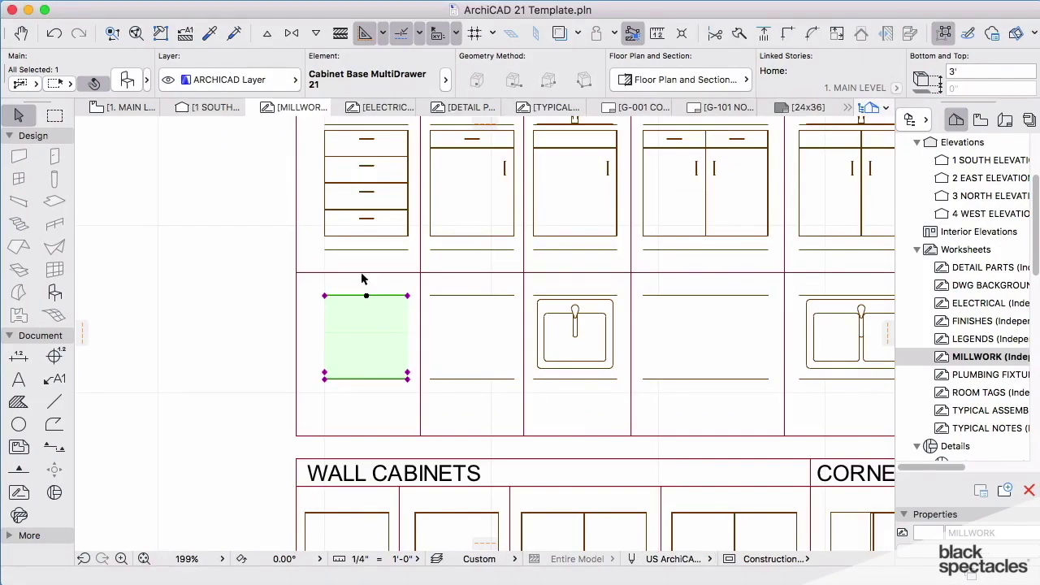
Deselect the cabinet and pan to bring the drawer cabinet front into view.
{"action": "left_click", "coordinate": [279, 215]}
{"action": "scroll", "coordinate": [320, 195], "scroll_direction": "up", "scroll_amount": 5}
{"action": "middle_click_drag", "start_coordinate": [320, 195], "coordinate": [340, 372]}
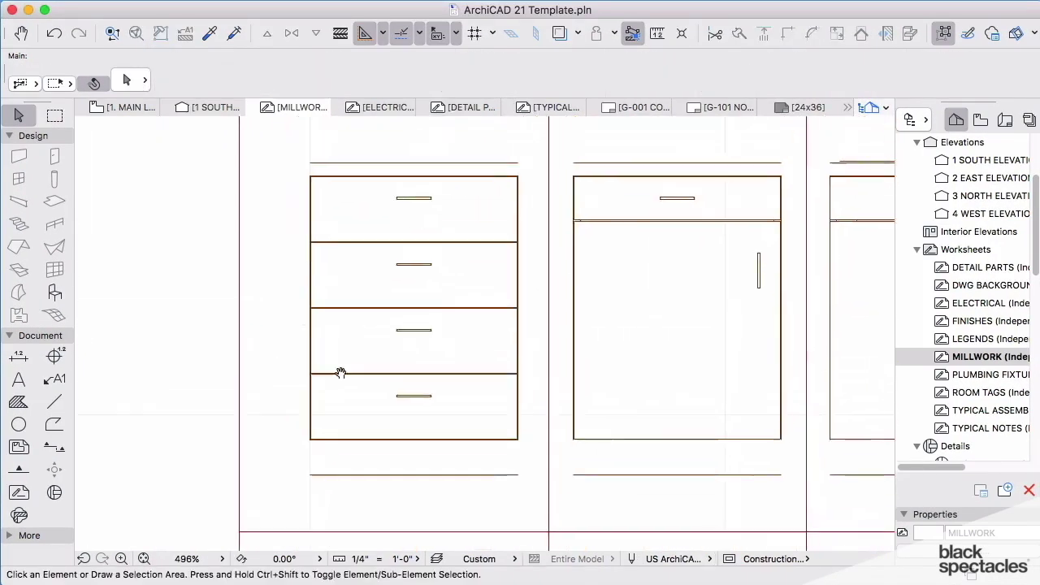
{"action": "scroll", "coordinate": [340, 372], "scroll_direction": "up", "scroll_amount": 1}
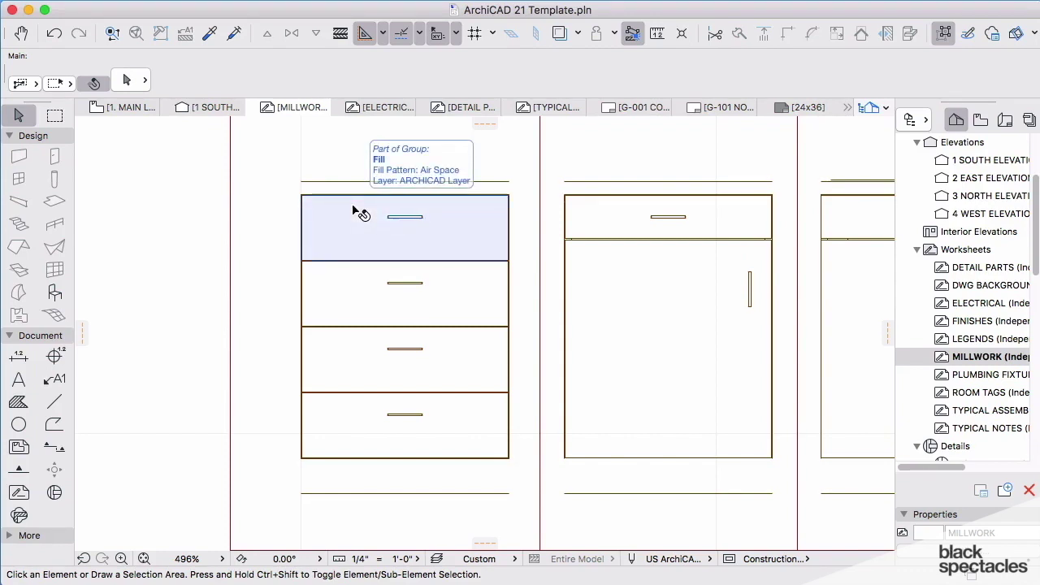
{"action": "scroll", "coordinate": [351, 213], "scroll_direction": "down", "scroll_amount": 5}
{"action": "scroll", "coordinate": [367, 255], "scroll_direction": "up", "scroll_amount": 2}
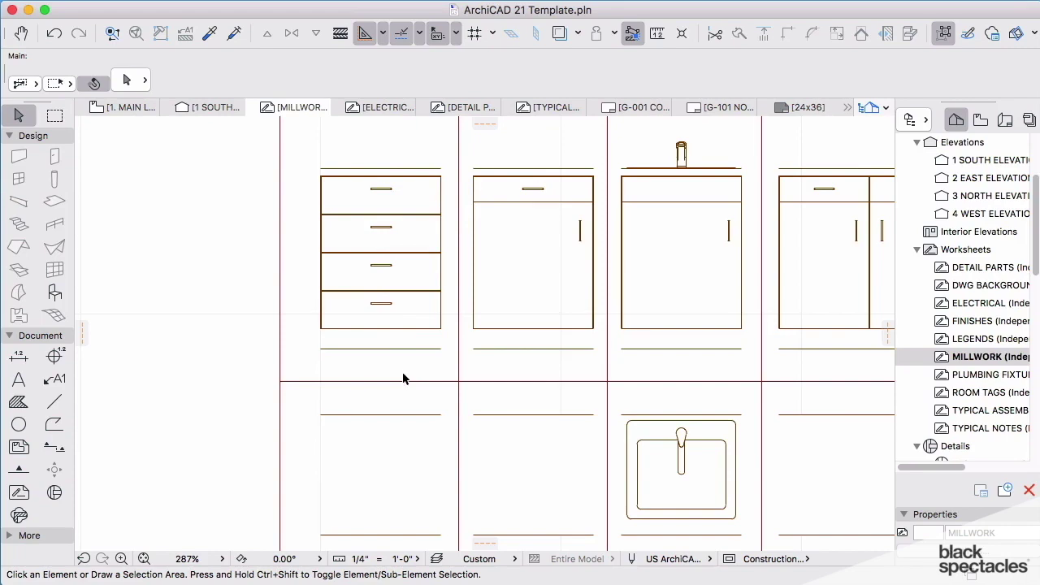
On 1. MAIN LEVEL, search the library for 'cab' and set Cabinet Base Corner L 21 as default.
{"action": "key", "text": "F2"}
{"action": "double_click", "coordinate": [51, 297]}
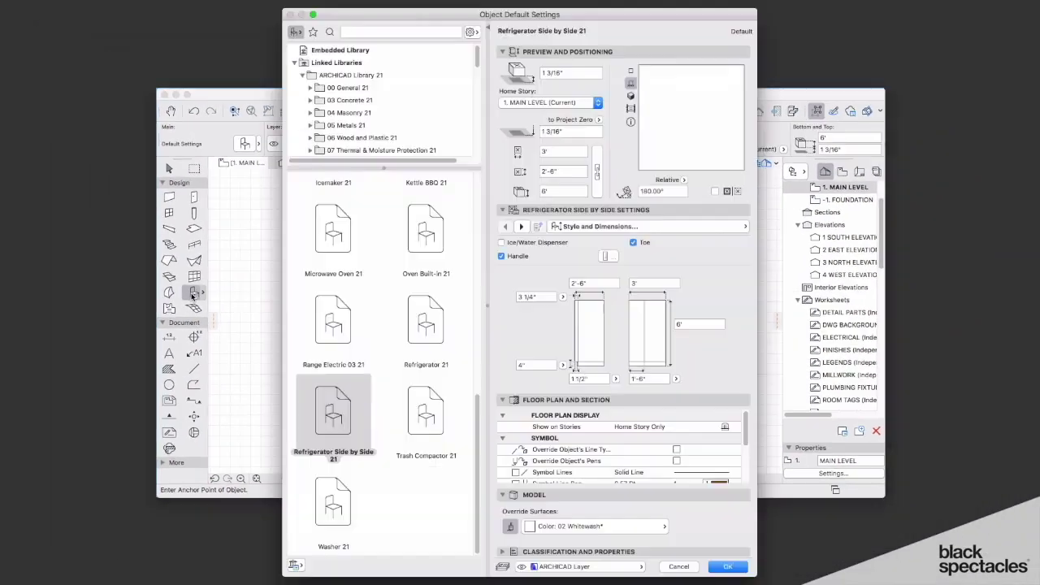
{"action": "scroll", "coordinate": [430, 440], "scroll_direction": "down", "scroll_amount": 3}
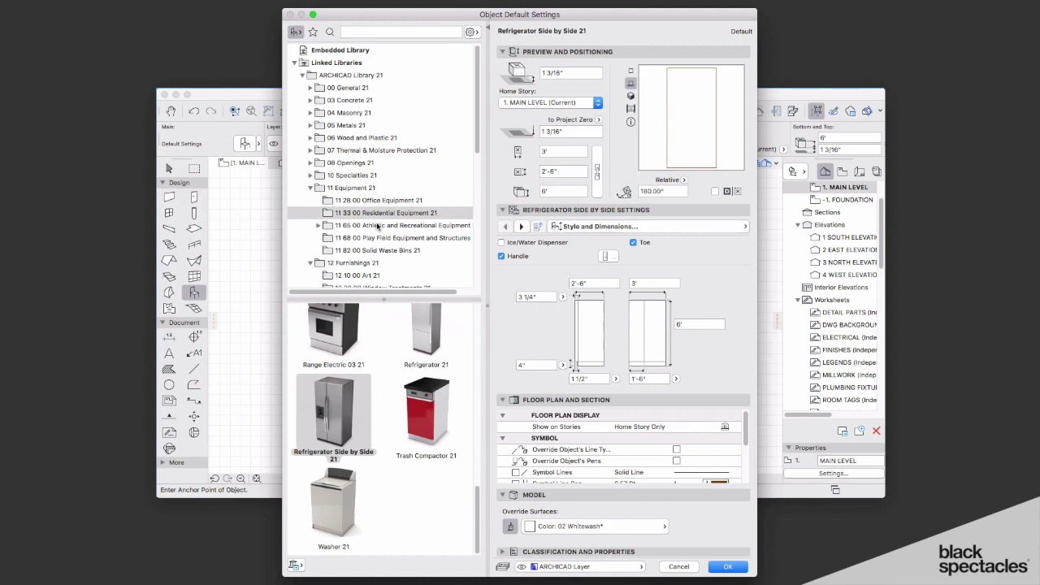
{"action": "left_click", "coordinate": [387, 32]}
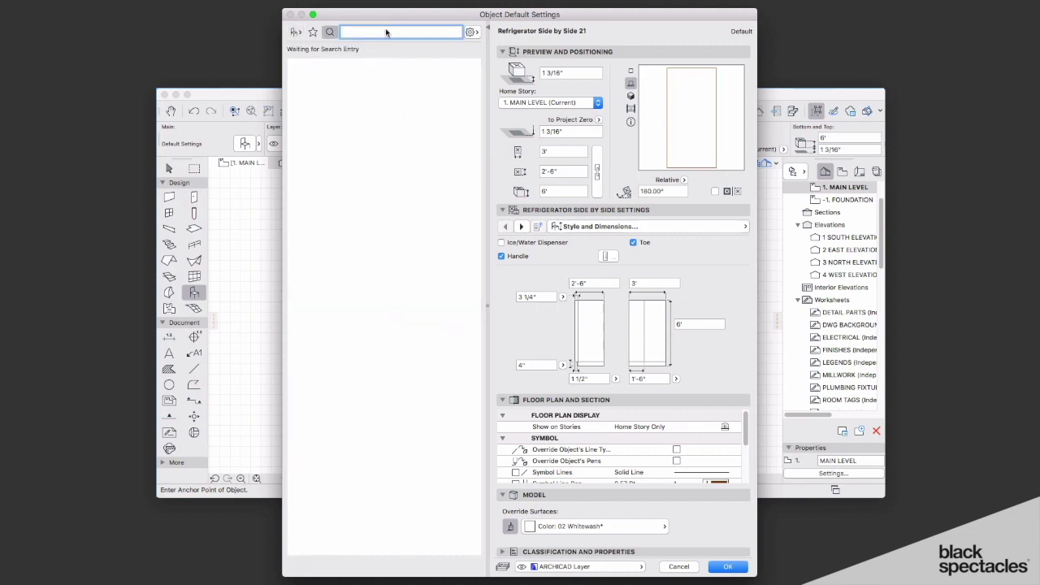
{"action": "type", "text": "cab"}
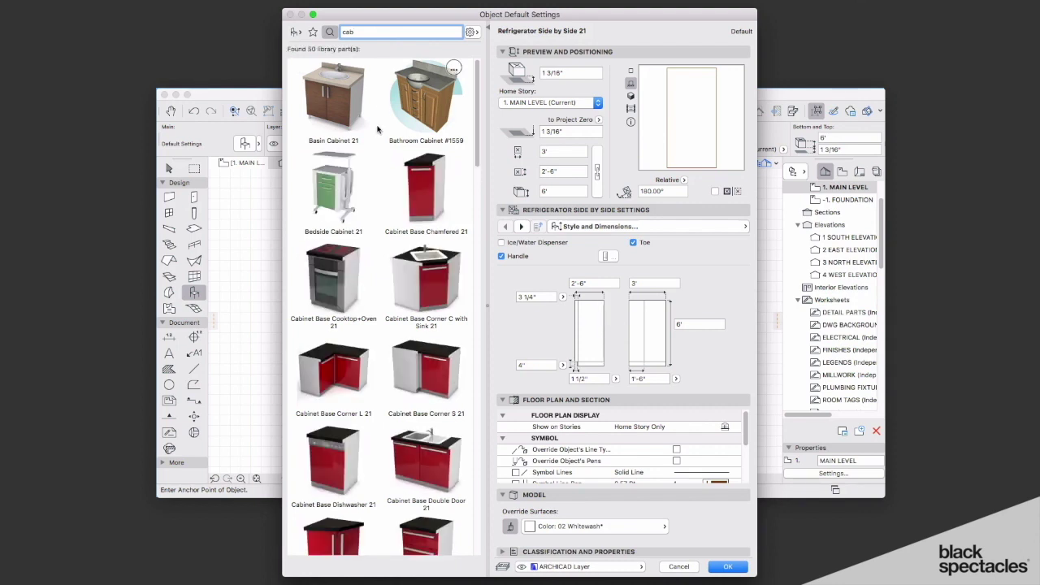
{"action": "left_click", "coordinate": [337, 372]}
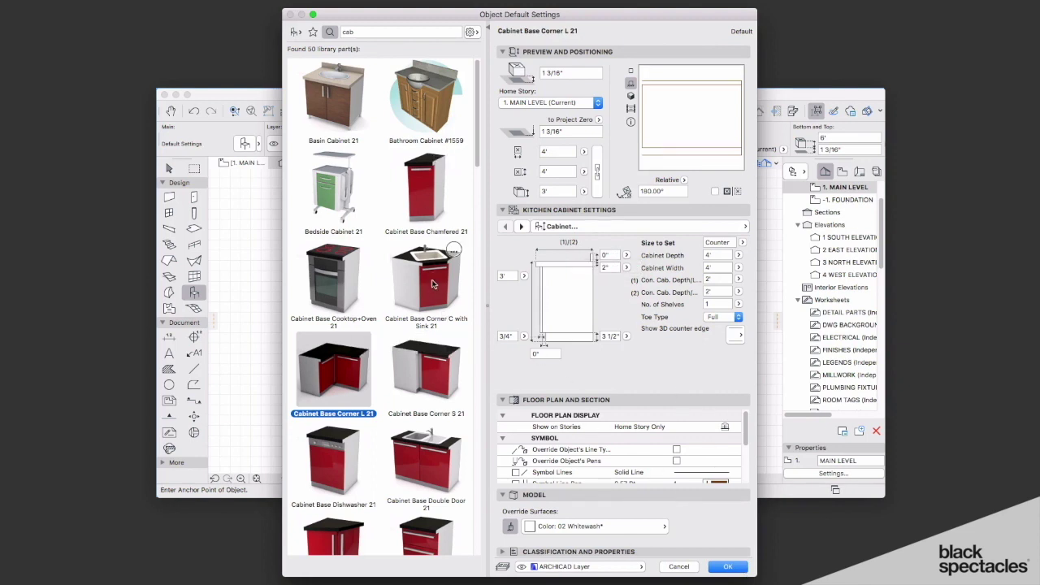
{"action": "left_click", "coordinate": [728, 566]}
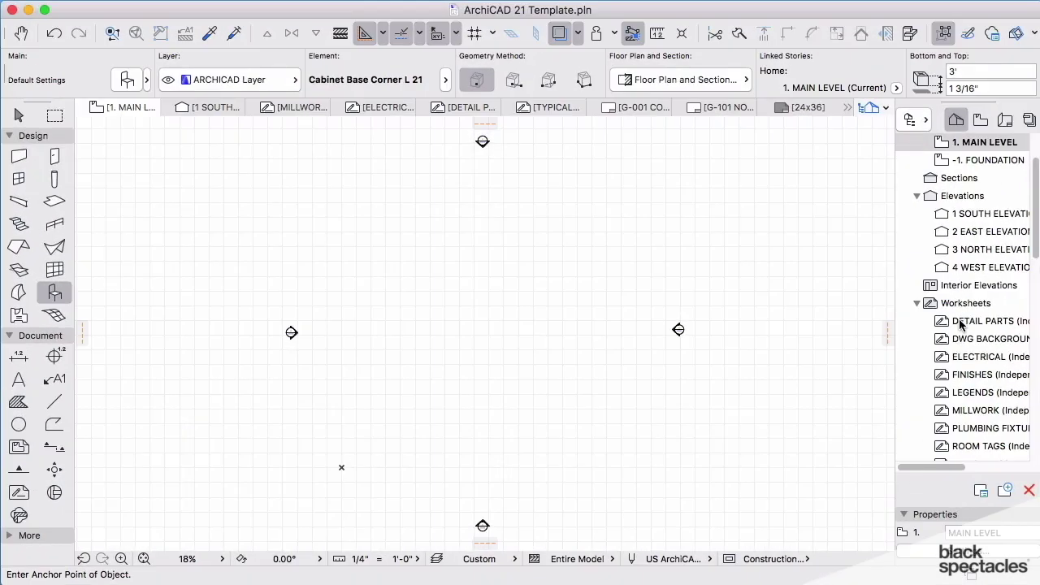
Show the MILLWORK worksheet as a trace reference over the main level plan.
{"action": "right_click", "coordinate": [976, 412]}
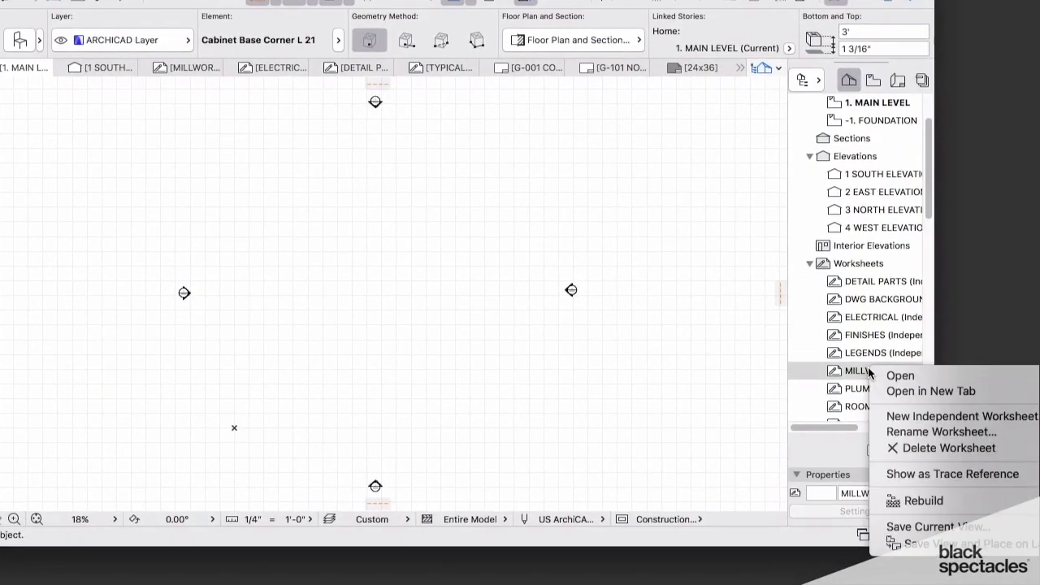
{"action": "left_click", "coordinate": [919, 474]}
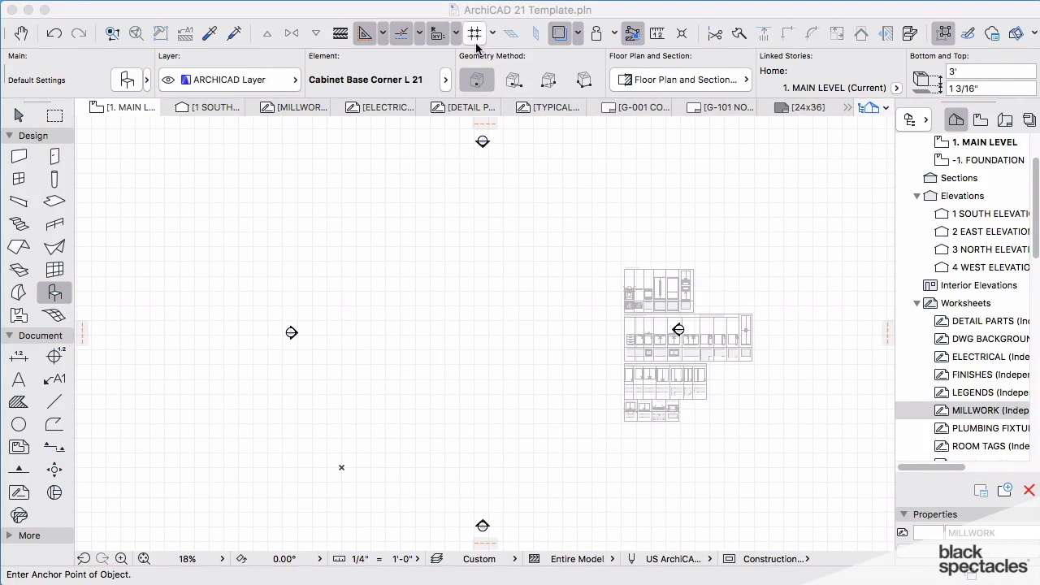
{"action": "left_click", "coordinate": [577, 35]}
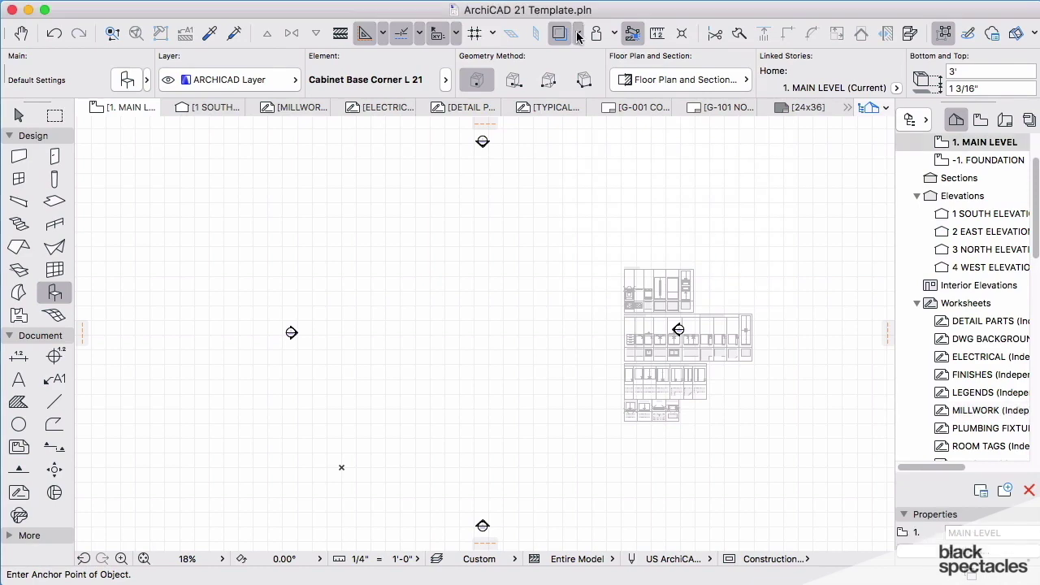
{"action": "left_click", "coordinate": [578, 38]}
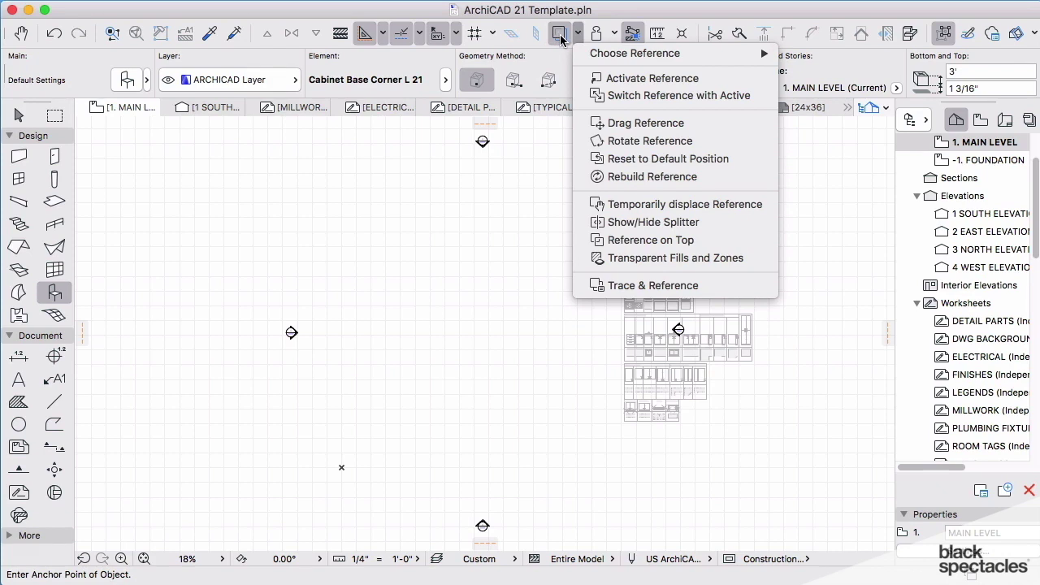
Drag the MILLWORK trace reference toward the plan centre.
{"action": "left_click", "coordinate": [677, 123]}
{"action": "left_click", "coordinate": [694, 355]}
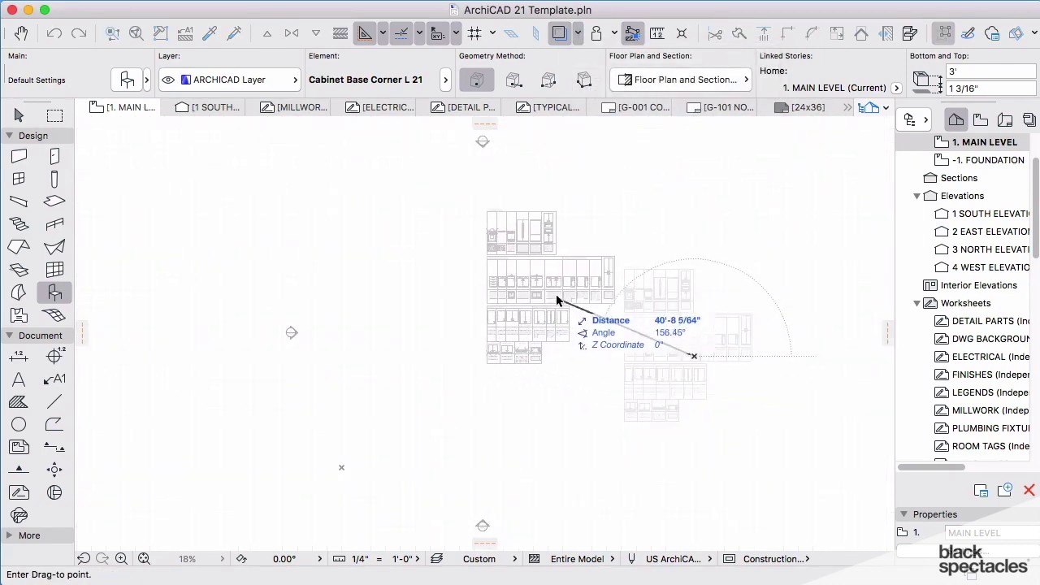
{"action": "left_click", "coordinate": [556, 293]}
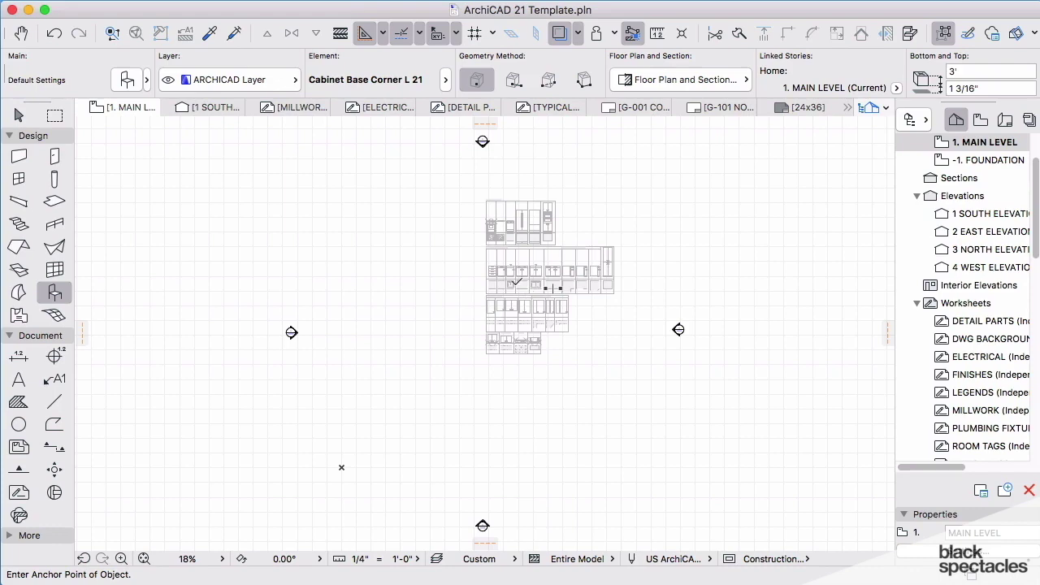
{"action": "scroll", "coordinate": [488, 277], "scroll_direction": "up", "scroll_amount": 3}
{"action": "scroll", "coordinate": [487, 276], "scroll_direction": "up", "scroll_amount": 3}
{"action": "scroll", "coordinate": [490, 281], "scroll_direction": "up", "scroll_amount": 1}
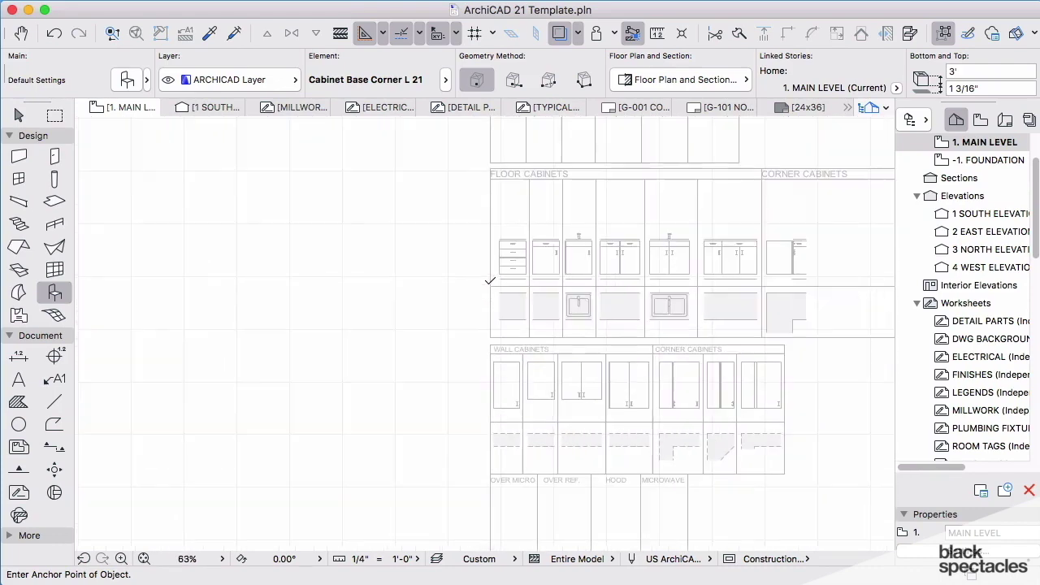
{"action": "scroll", "coordinate": [490, 282], "scroll_direction": "down", "scroll_amount": 1}
{"action": "scroll", "coordinate": [490, 281], "scroll_direction": "down", "scroll_amount": 1}
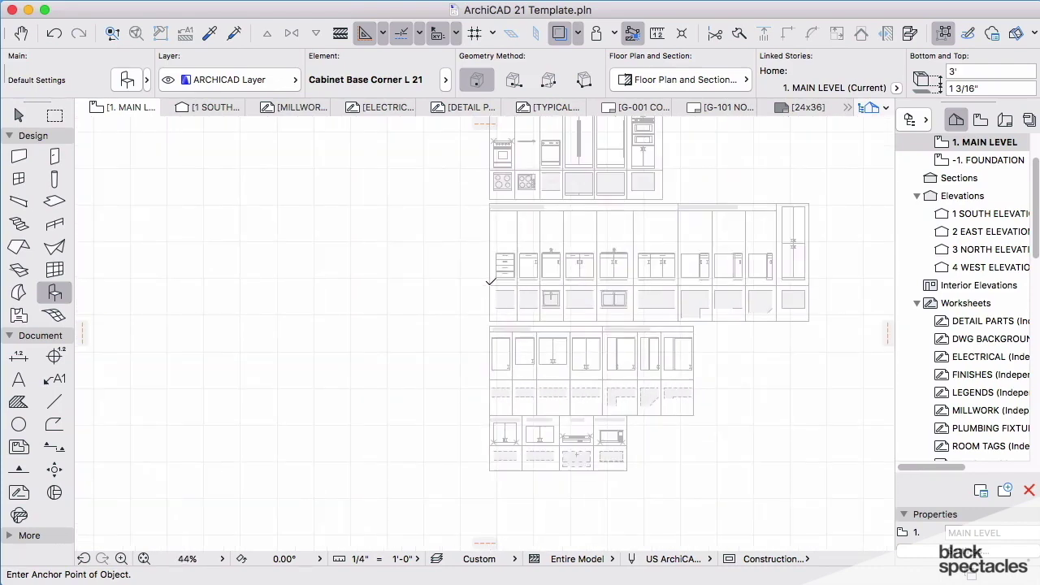
Set the trace reference colour to red, then change it to uniform green.
{"action": "left_click", "coordinate": [578, 34]}
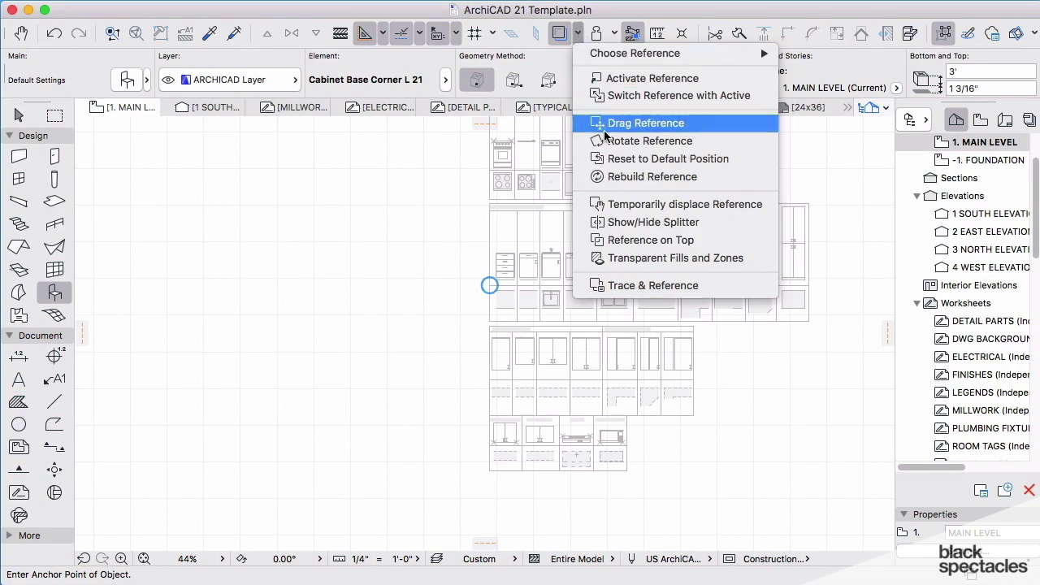
{"action": "left_click", "coordinate": [652, 286]}
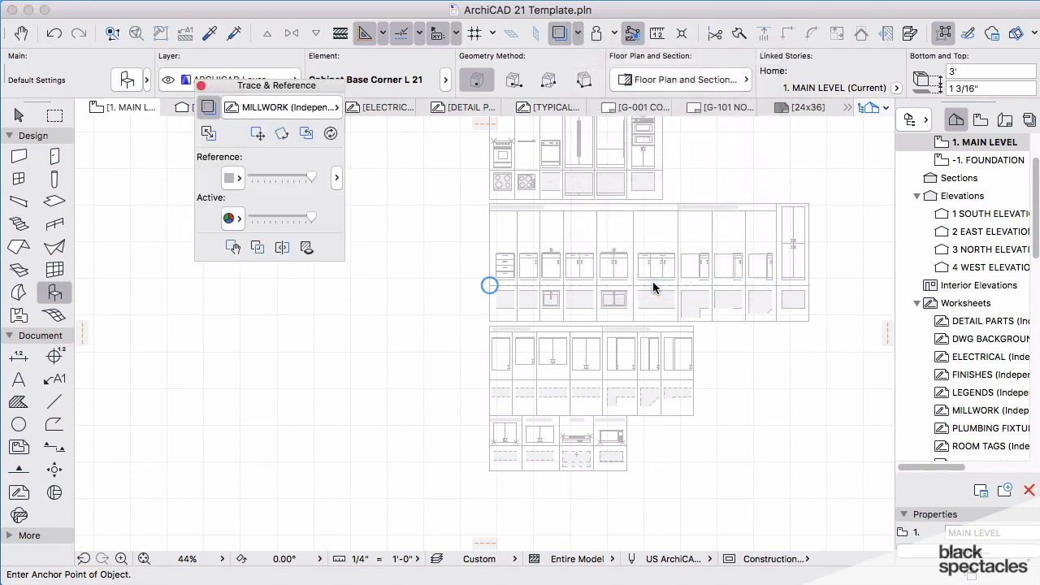
{"action": "left_click", "coordinate": [238, 181]}
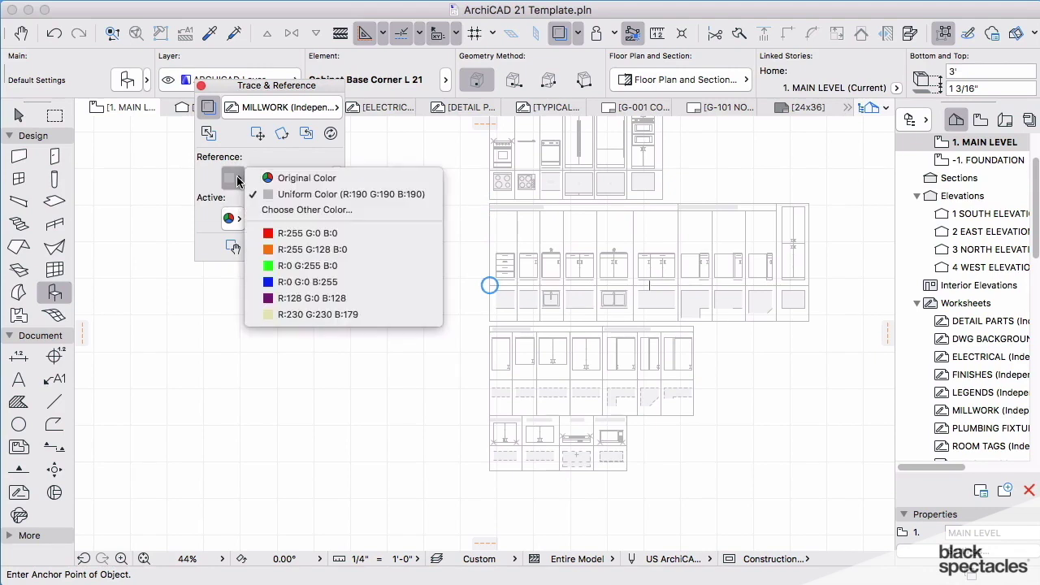
{"action": "left_click", "coordinate": [292, 233]}
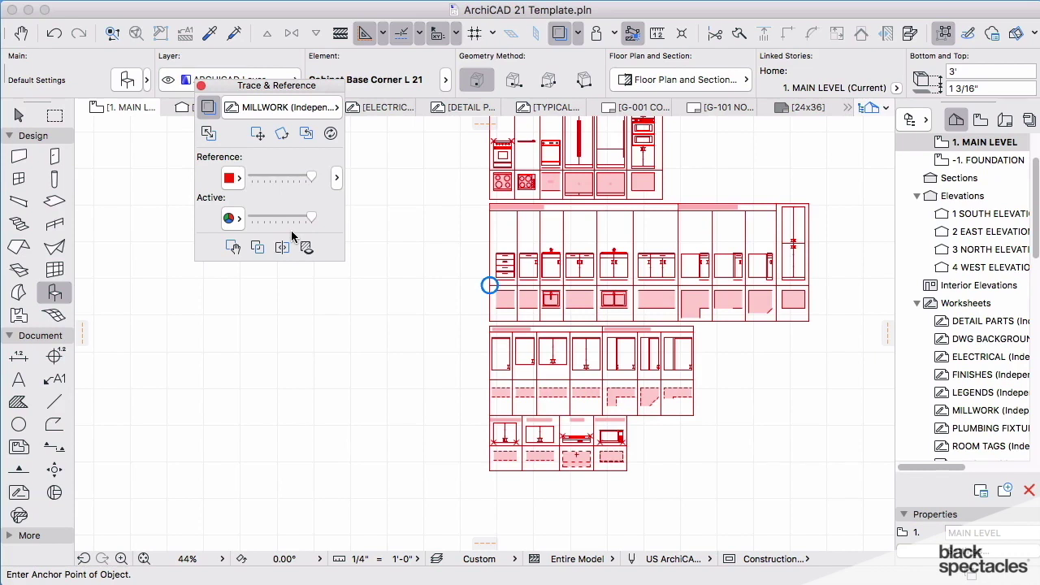
{"action": "left_click", "coordinate": [236, 179]}
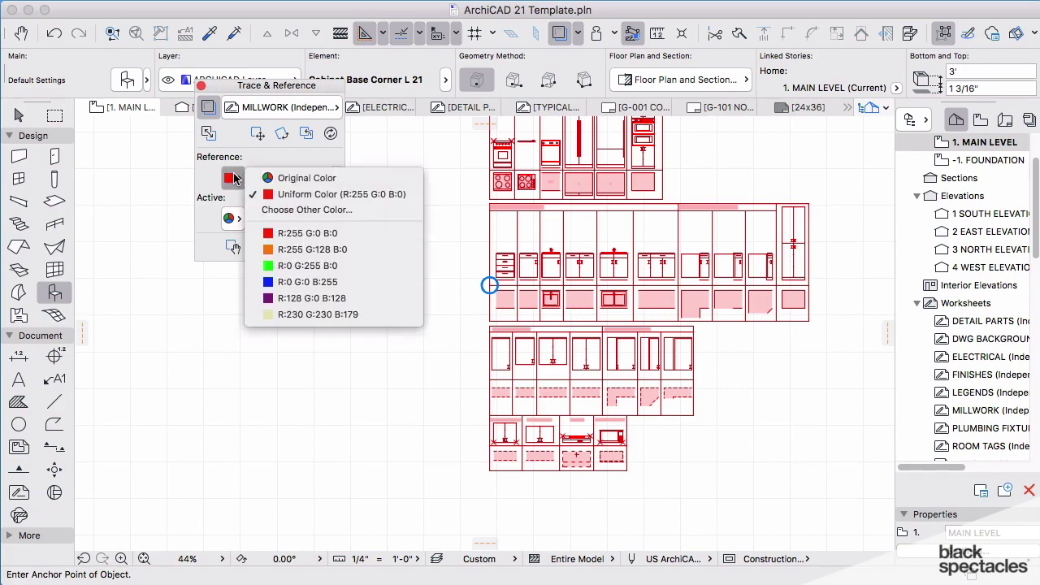
{"action": "left_click", "coordinate": [282, 267]}
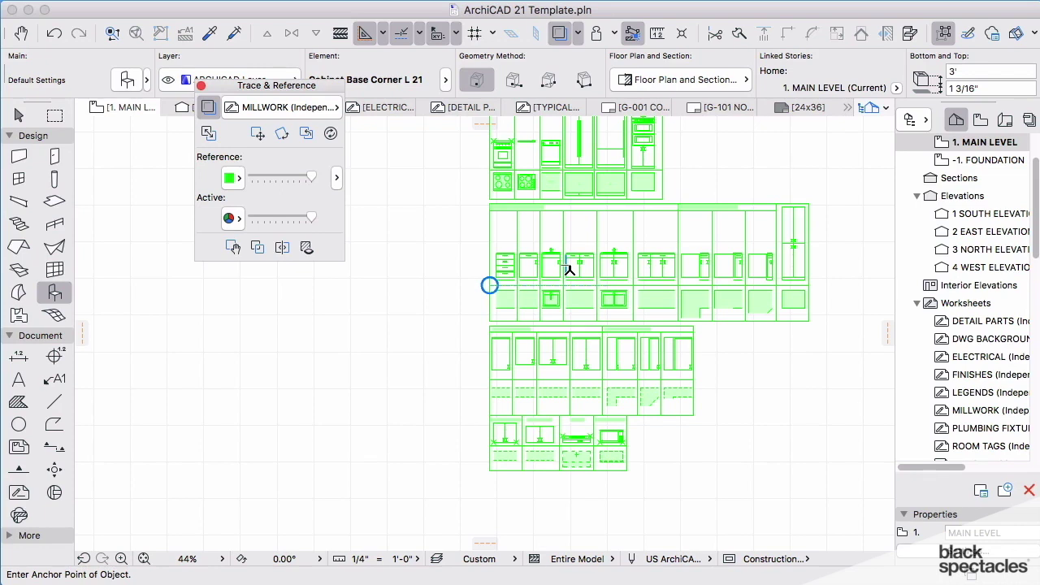
Eyedrop the single-door cabinet in the trace to make Cabinet Base Single Door 21 the default.
{"action": "left_click", "coordinate": [202, 86]}
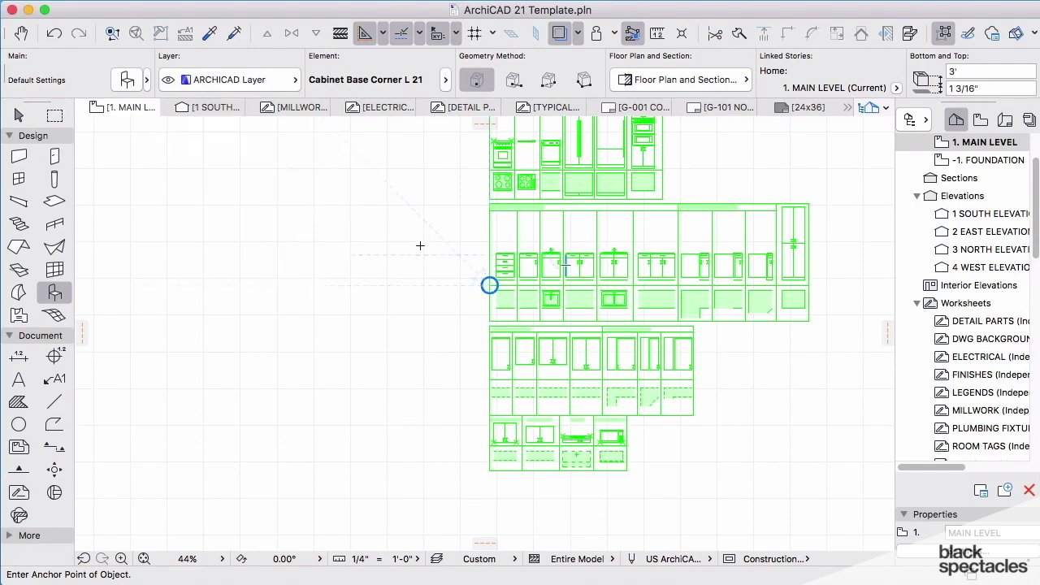
{"action": "scroll", "coordinate": [563, 293], "scroll_direction": "up", "scroll_amount": 3}
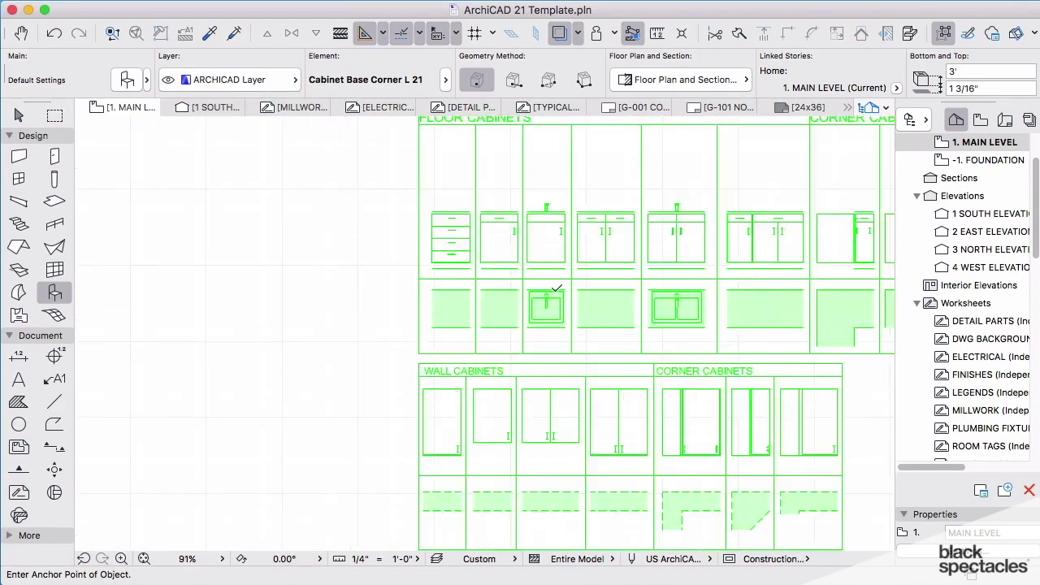
{"action": "scroll", "coordinate": [563, 293], "scroll_direction": "up", "scroll_amount": 4}
{"action": "scroll", "coordinate": [579, 357], "scroll_direction": "down", "scroll_amount": 2}
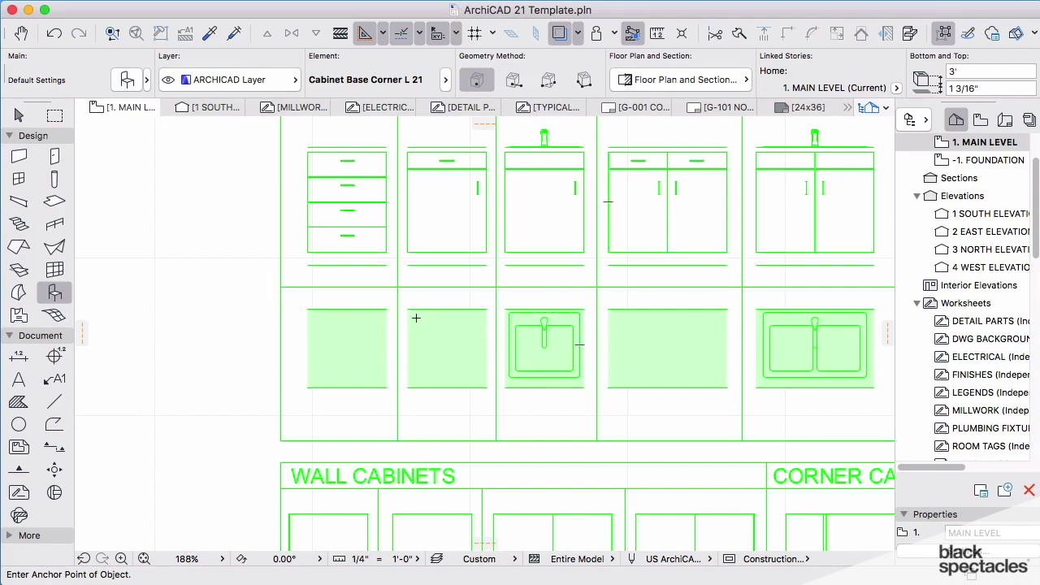
{"action": "left_click", "coordinate": [410, 309], "text": "alt"}
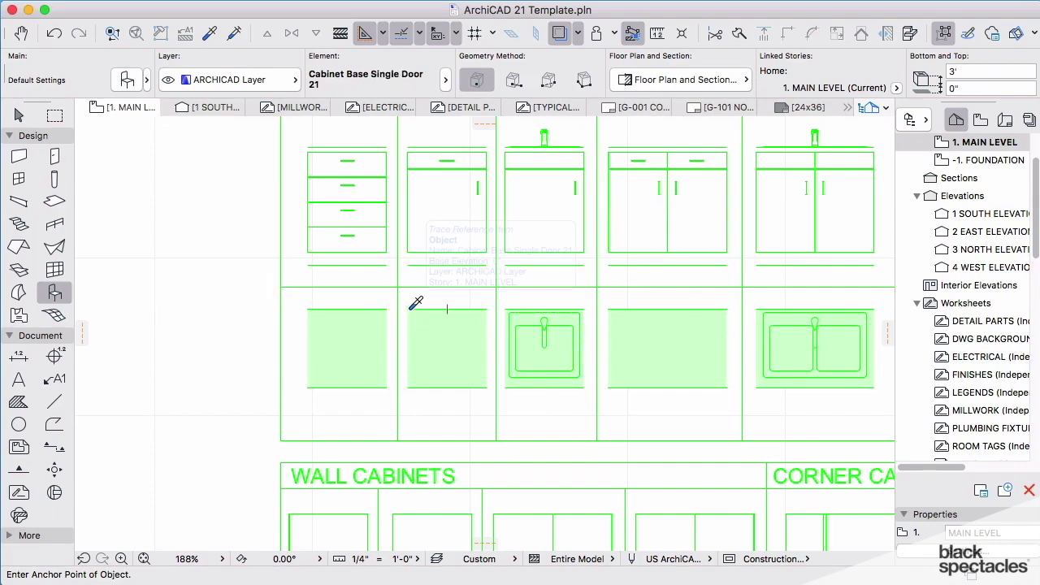
{"action": "left_click", "coordinate": [128, 80]}
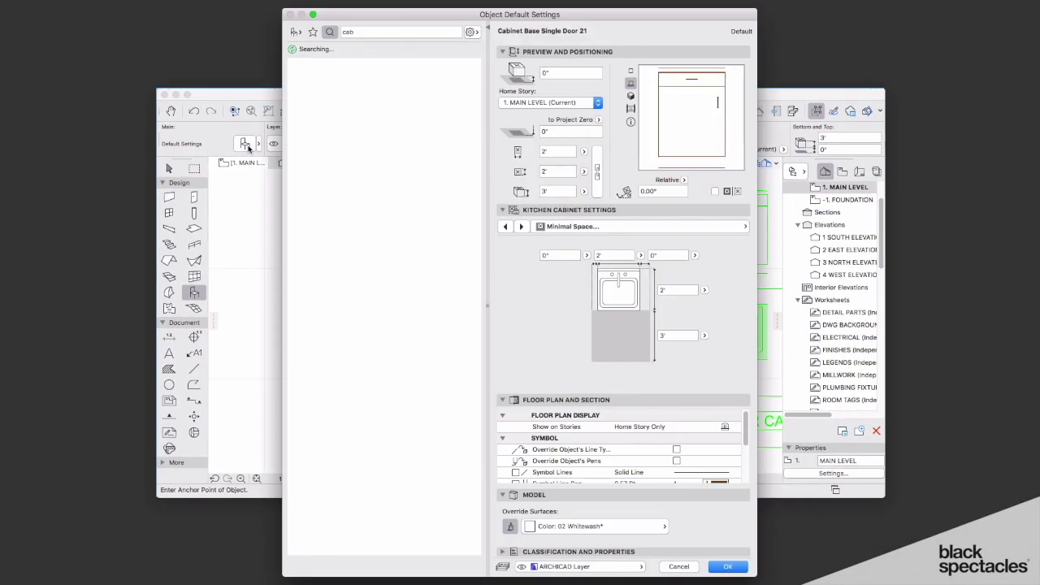
{"action": "left_click", "coordinate": [630, 72]}
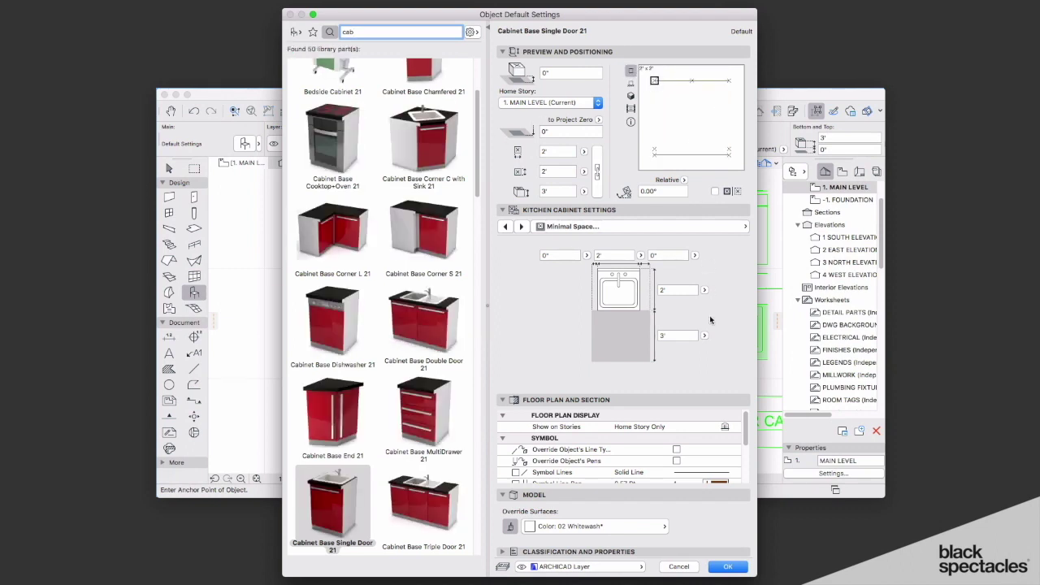
{"action": "left_click", "coordinate": [731, 567]}
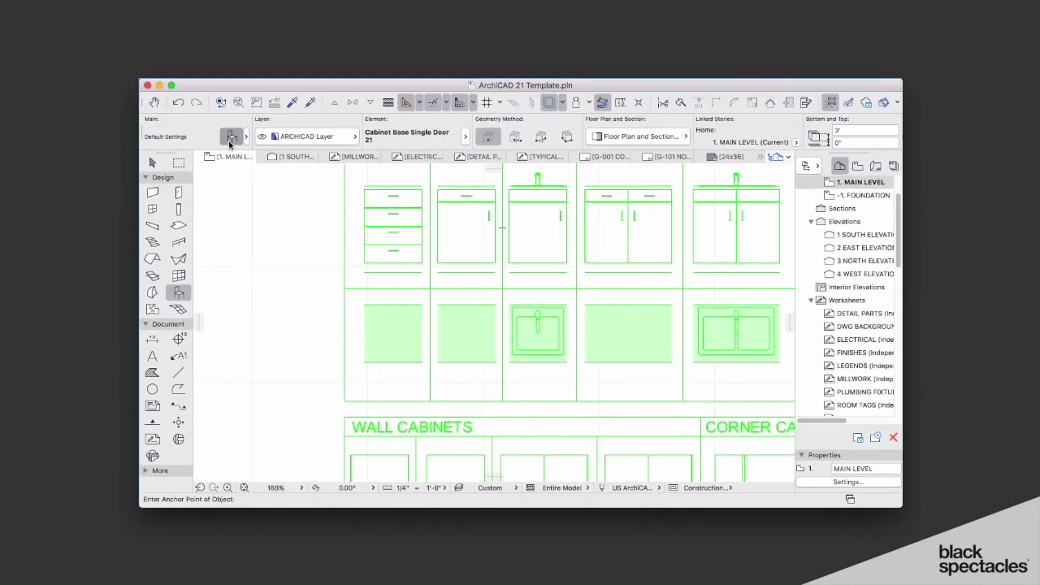
{"action": "left_click", "coordinate": [230, 138]}
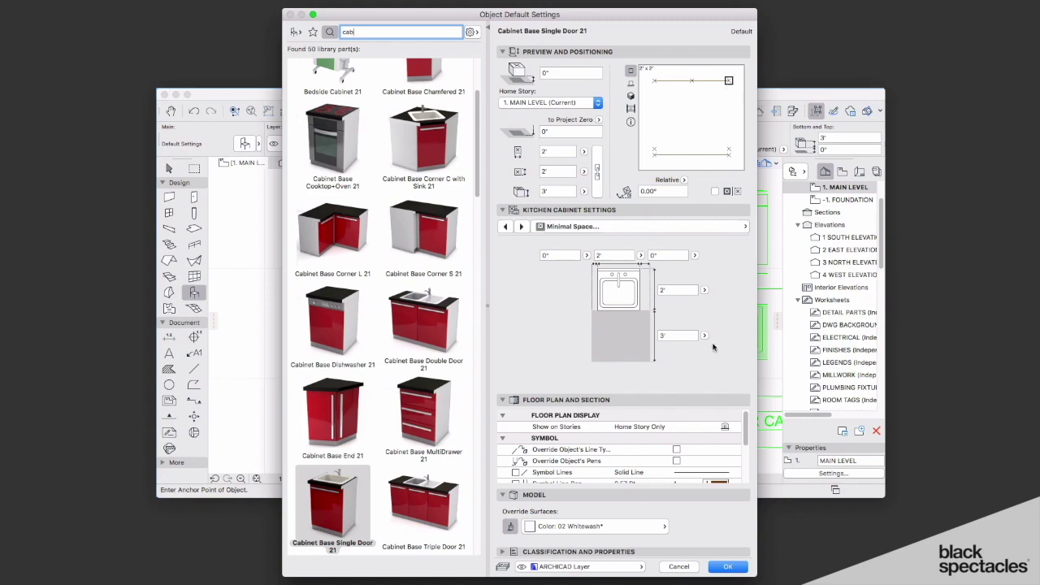
{"action": "left_click", "coordinate": [727, 566]}
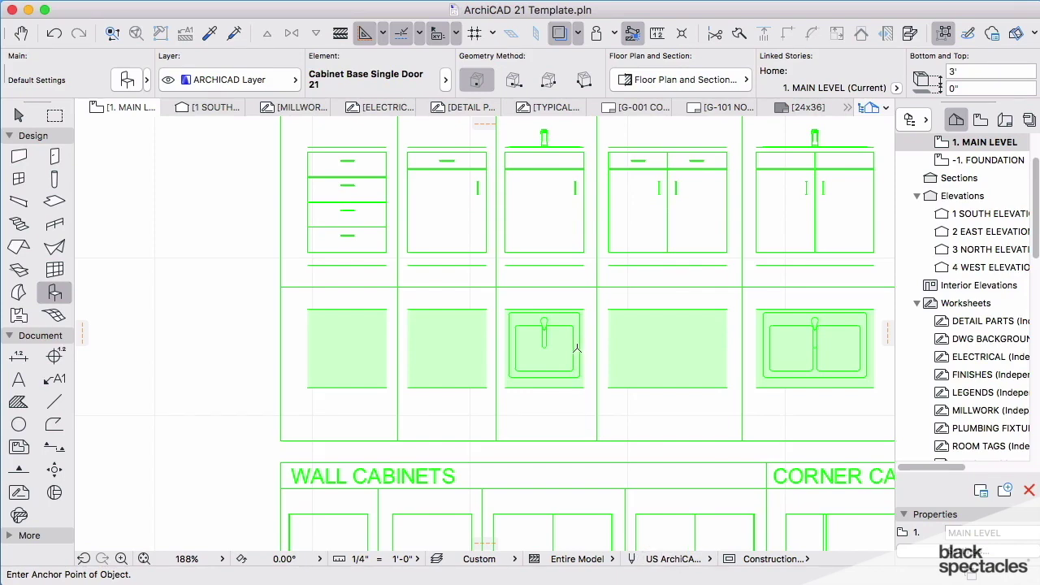
{"action": "scroll", "coordinate": [578, 345], "scroll_direction": "down", "scroll_amount": 3}
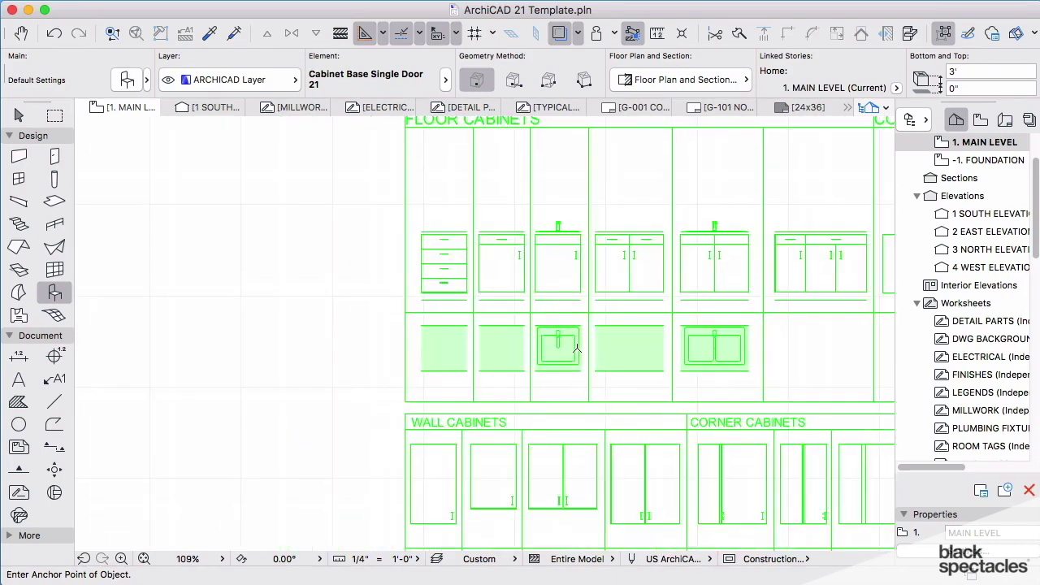
{"action": "right_click", "coordinate": [981, 412]}
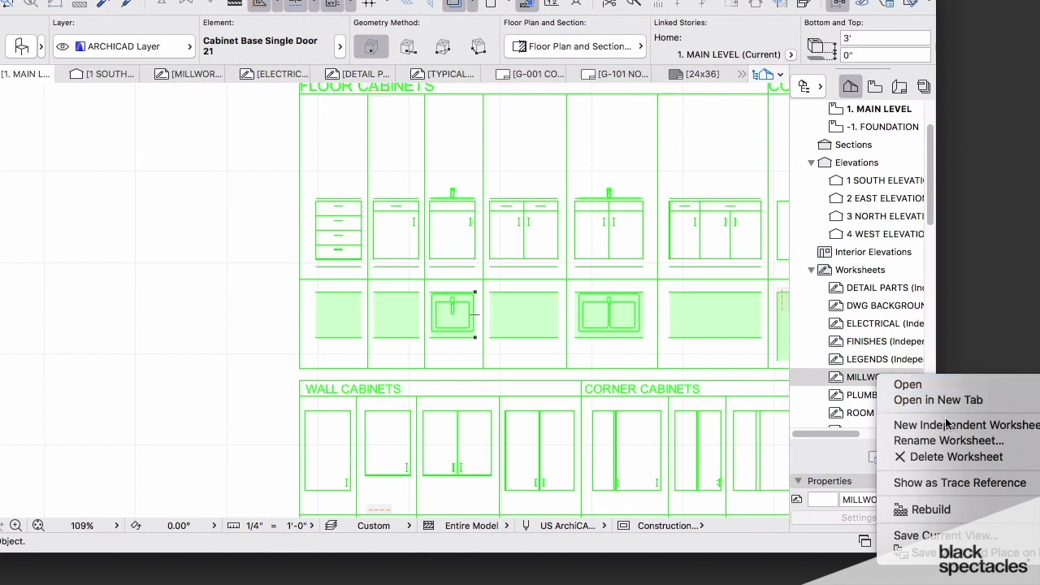
{"action": "left_click", "coordinate": [196, 347]}
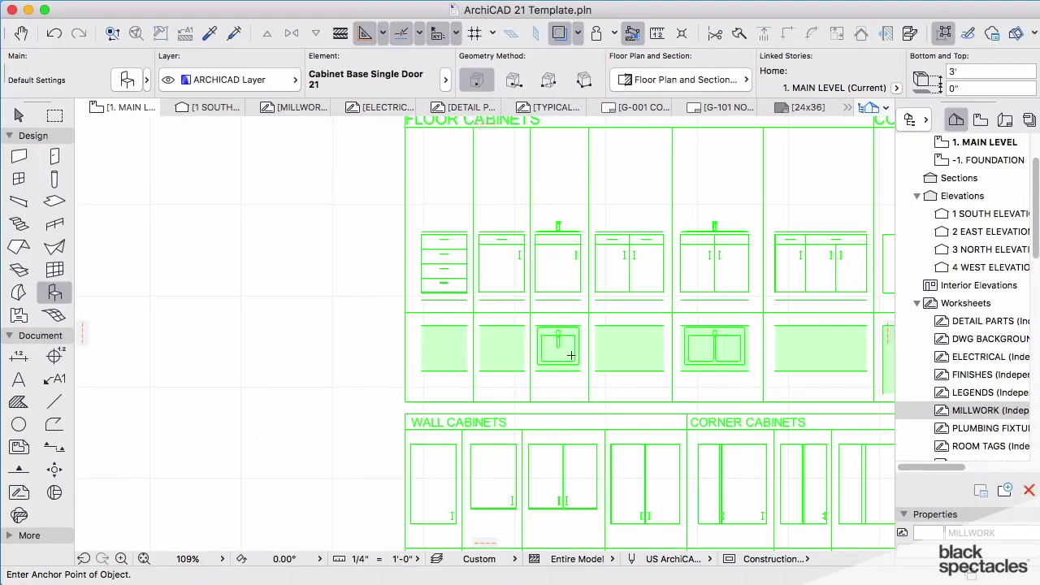
{"action": "scroll", "coordinate": [574, 353], "scroll_direction": "down", "scroll_amount": 2}
{"action": "scroll", "coordinate": [575, 353], "scroll_direction": "down", "scroll_amount": 2}
{"action": "scroll", "coordinate": [574, 353], "scroll_direction": "up", "scroll_amount": 5}
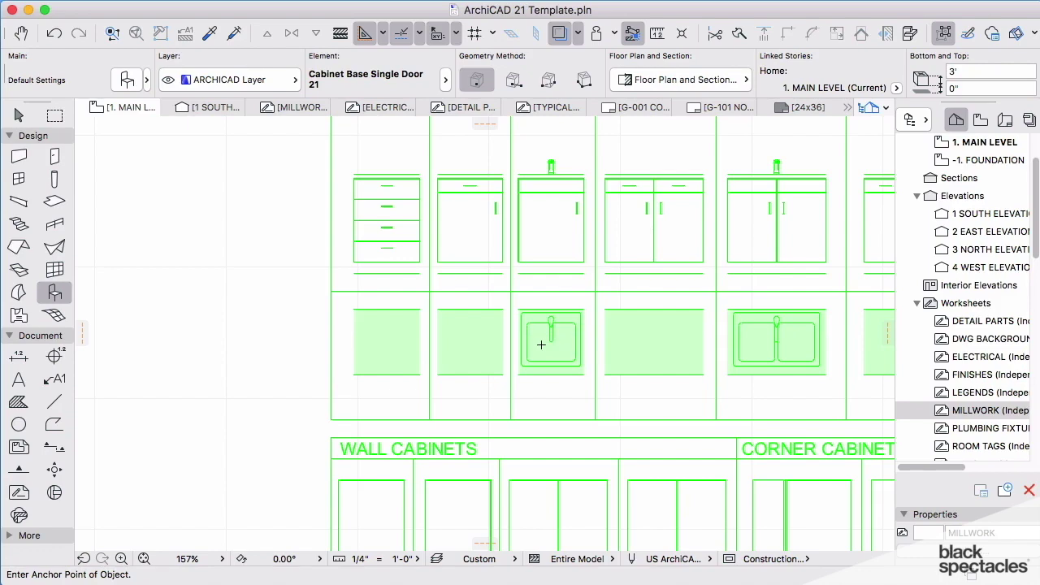
{"action": "scroll", "coordinate": [541, 344], "scroll_direction": "down", "scroll_amount": 3}
{"action": "scroll", "coordinate": [488, 309], "scroll_direction": "up", "scroll_amount": 3}
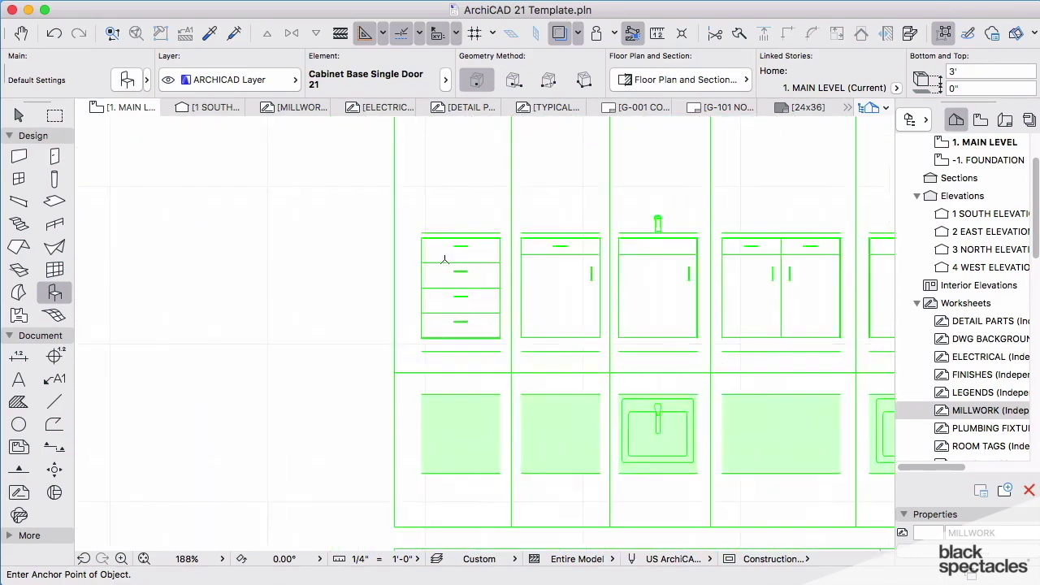
{"action": "scroll", "coordinate": [456, 265], "scroll_direction": "up", "scroll_amount": 2}
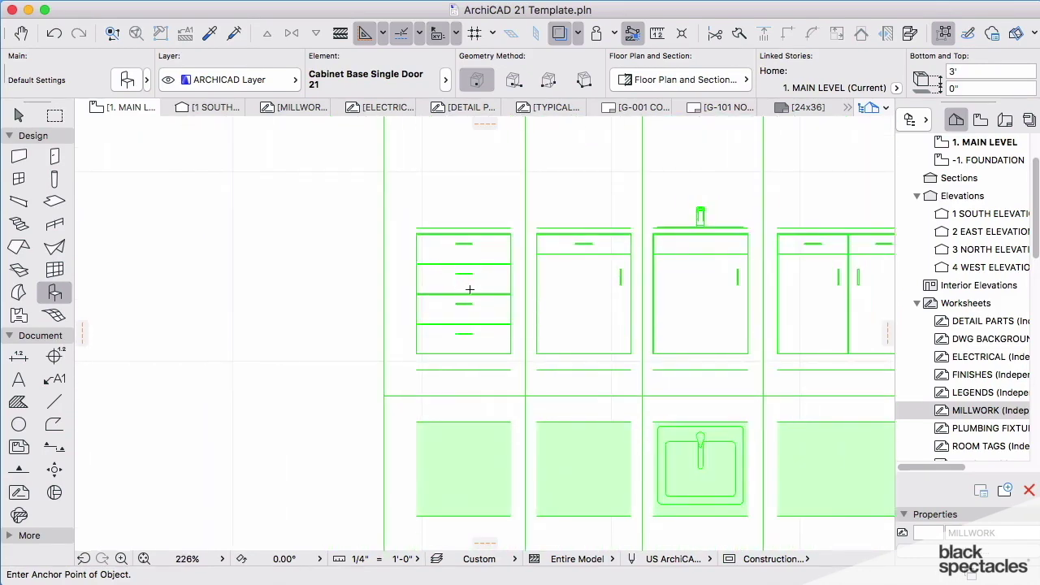
Pick up the multi-drawer cabinet's settings and place one in the empty plan area.
{"action": "scroll", "coordinate": [470, 289], "scroll_direction": "down", "scroll_amount": 2}
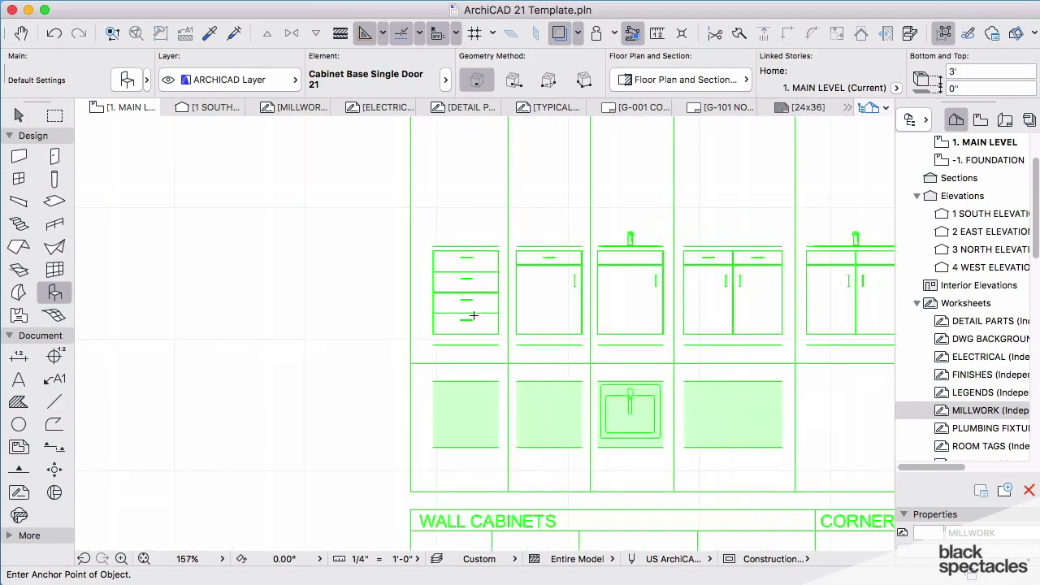
{"action": "left_click", "coordinate": [436, 379], "text": "alt"}
{"action": "scroll", "coordinate": [438, 377], "scroll_direction": "down", "scroll_amount": 1}
{"action": "scroll", "coordinate": [341, 363], "scroll_direction": "left", "scroll_amount": 2}
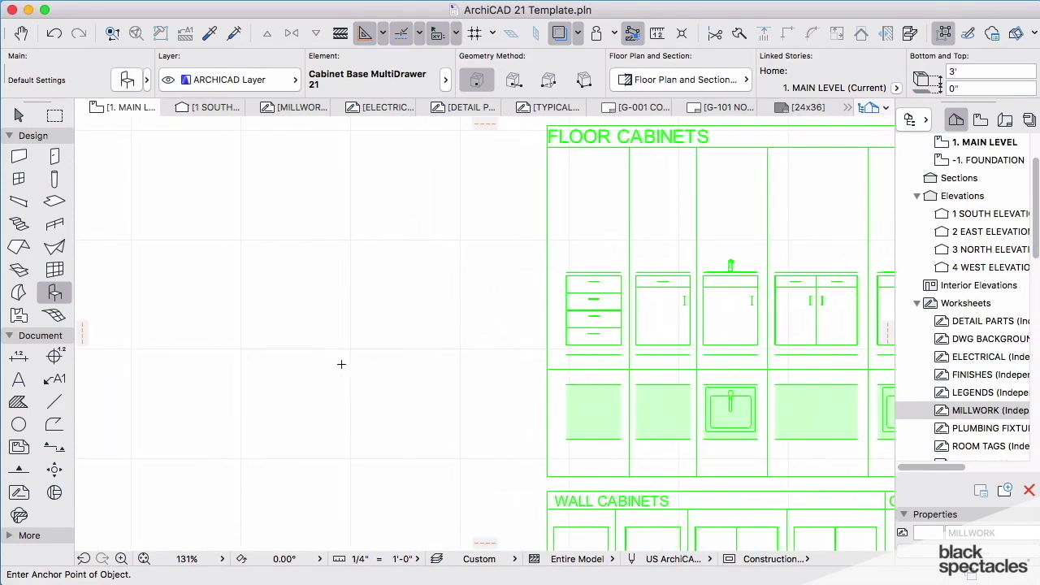
{"action": "left_click", "coordinate": [209, 357]}
Place the single-door cabinet unrotated at the first cabinet's top-right corner.
{"action": "left_click", "coordinate": [640, 382], "text": "alt"}
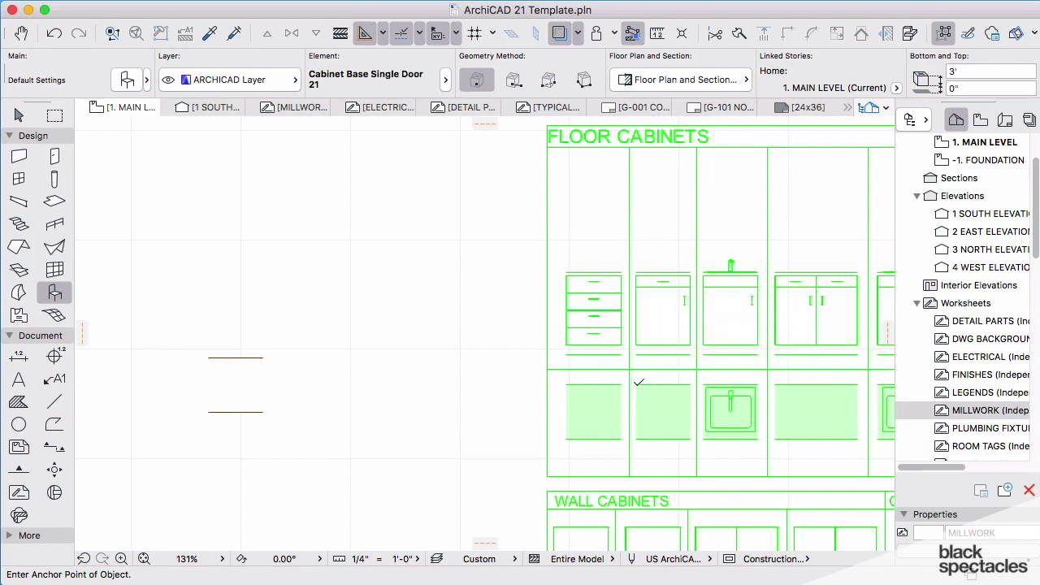
{"action": "left_click", "coordinate": [513, 81]}
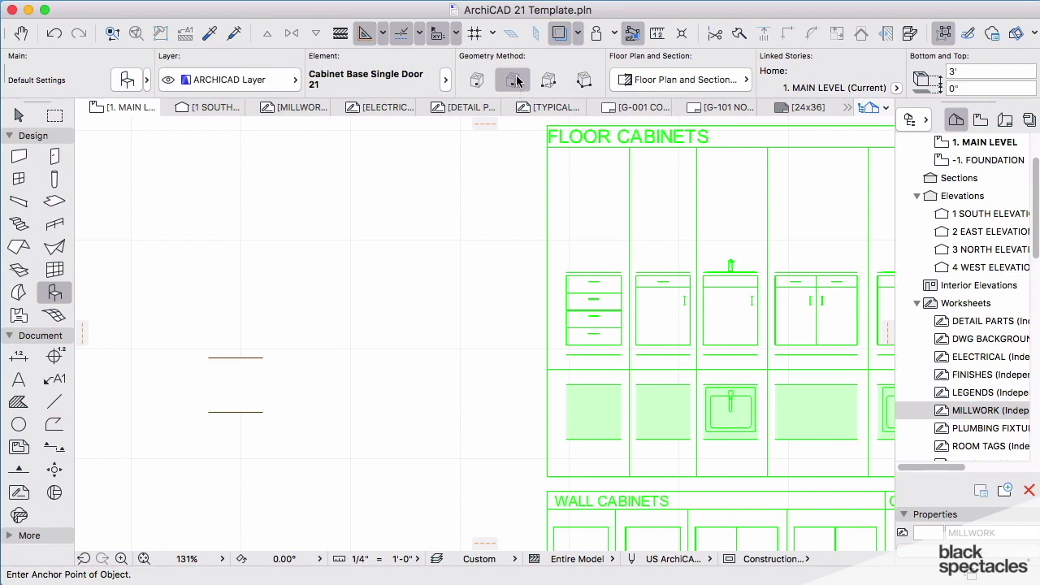
{"action": "left_click", "coordinate": [263, 356]}
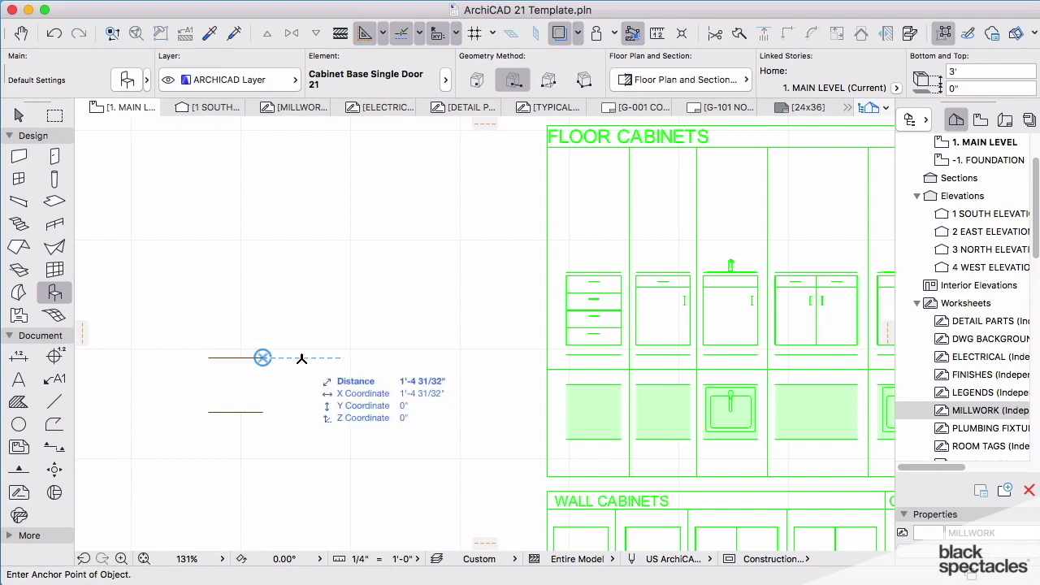
{"action": "left_click", "coordinate": [302, 357]}
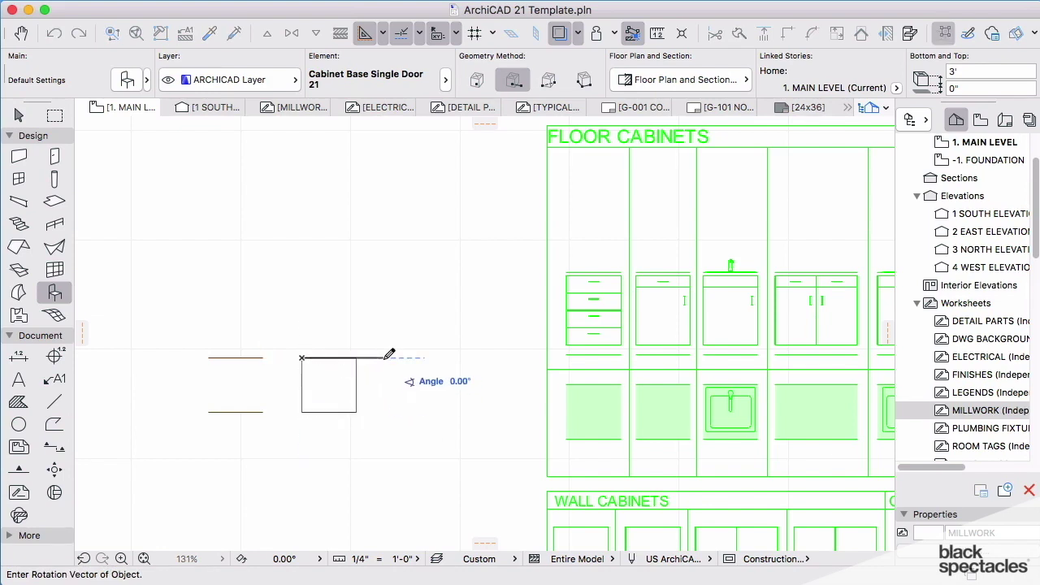
{"action": "left_click", "coordinate": [389, 354]}
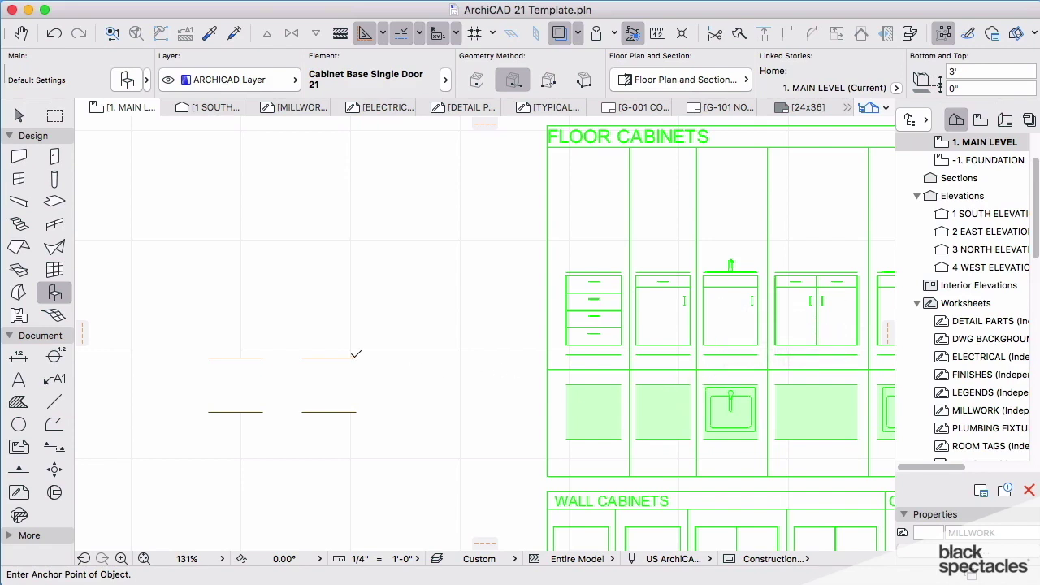
Place the sink cabinet unrotated to the right of the other cabinets.
{"action": "left_click", "coordinate": [390, 357]}
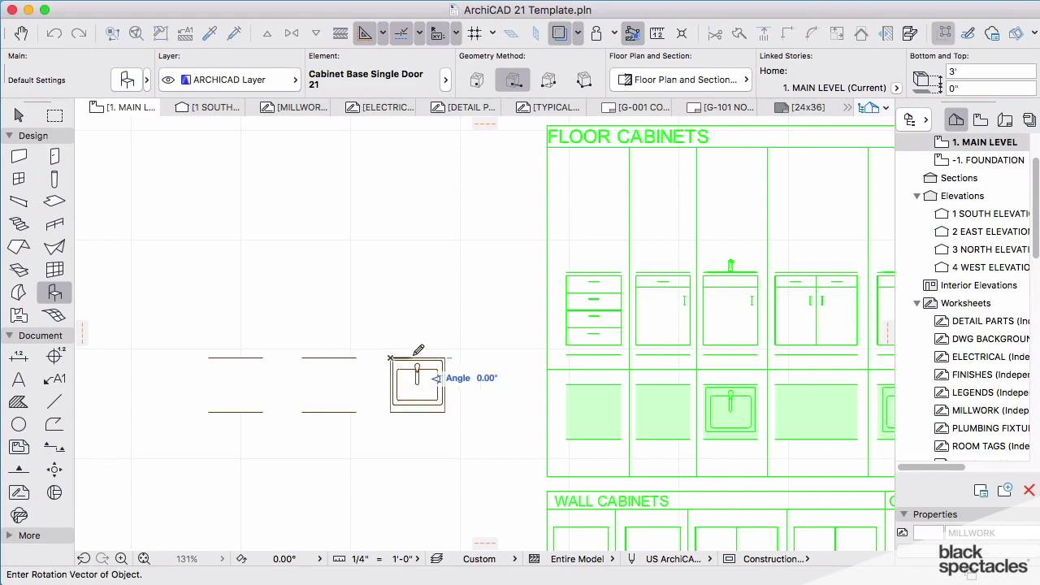
{"action": "left_click", "coordinate": [466, 355]}
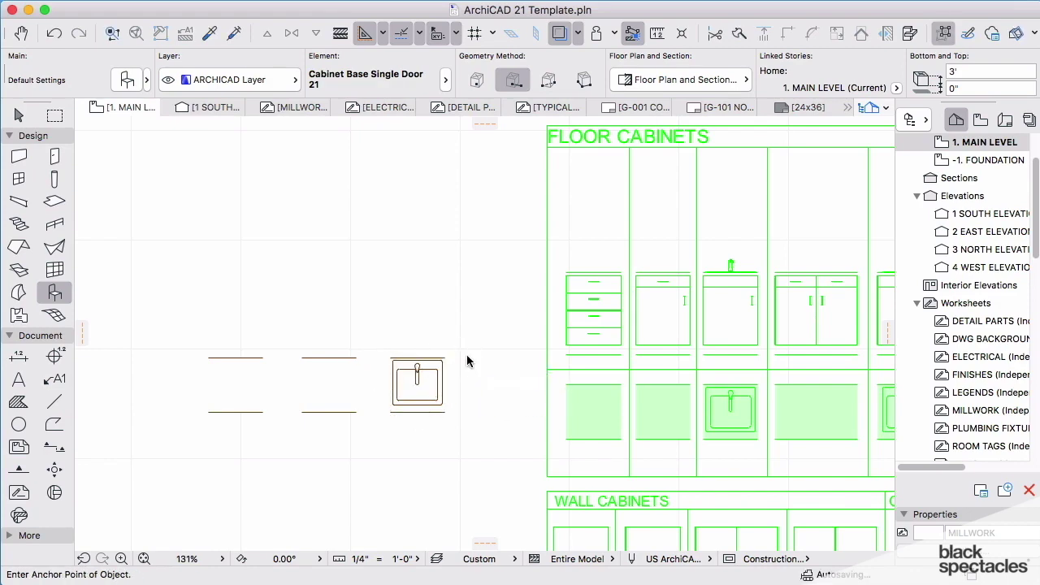
{"action": "scroll", "coordinate": [477, 360], "scroll_direction": "down", "scroll_amount": 3}
{"action": "scroll", "coordinate": [416, 376], "scroll_direction": "down", "scroll_amount": 3}
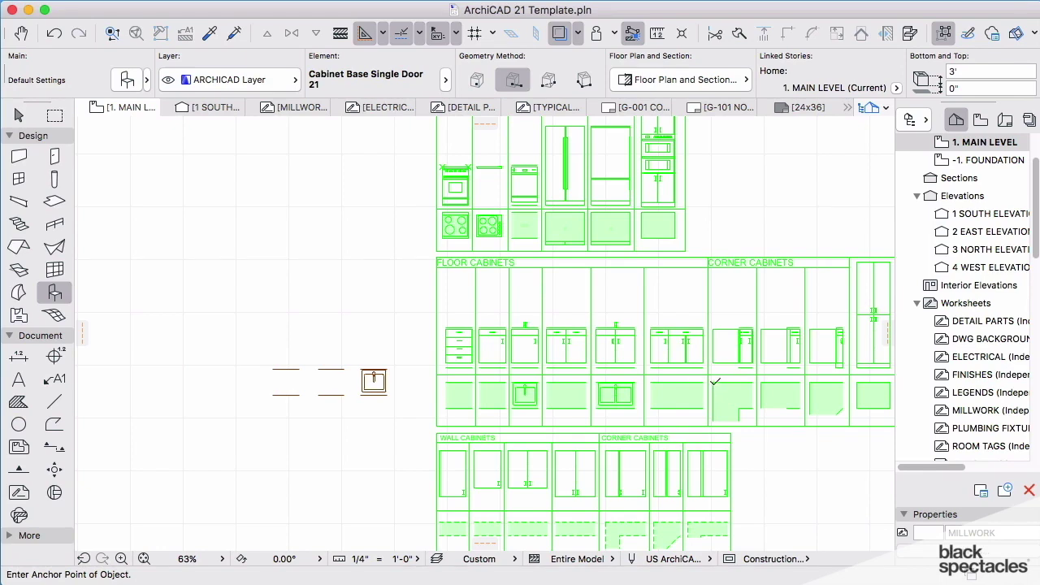
Pick up the L-shaped corner cabinet's settings and place it beside the sink cabinet.
{"action": "left_click", "coordinate": [715, 382], "text": "alt"}
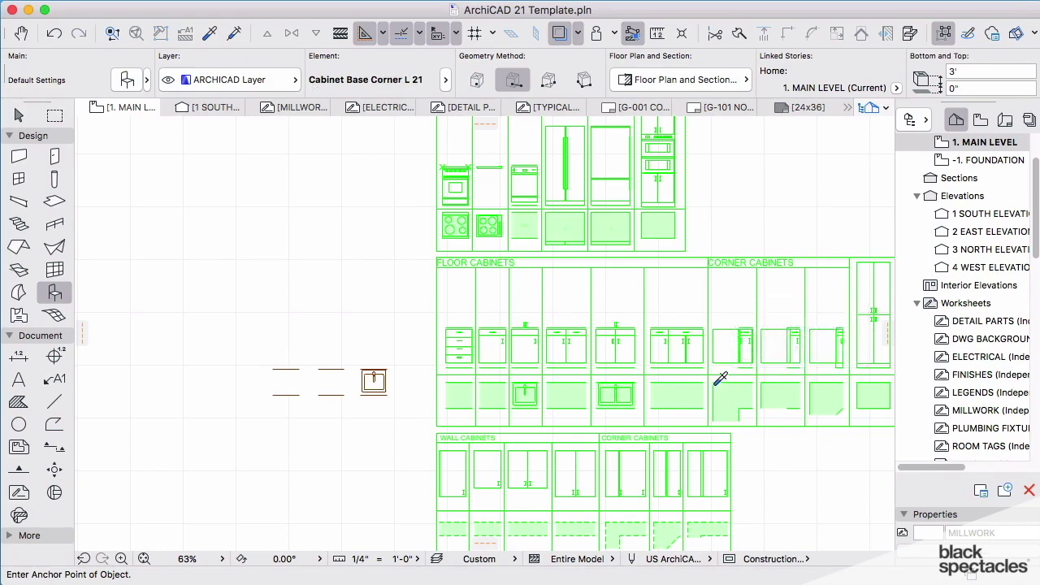
{"action": "scroll", "coordinate": [715, 382], "scroll_direction": "up", "scroll_amount": 5}
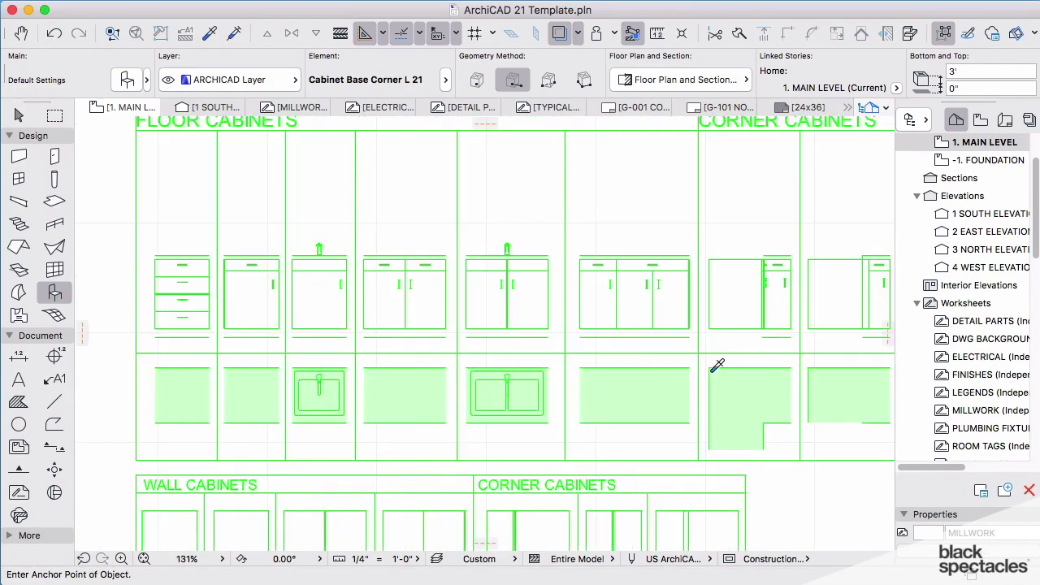
{"action": "scroll", "coordinate": [554, 382], "scroll_direction": "left", "scroll_amount": 2}
{"action": "scroll", "coordinate": [668, 390], "scroll_direction": "left", "scroll_amount": 3}
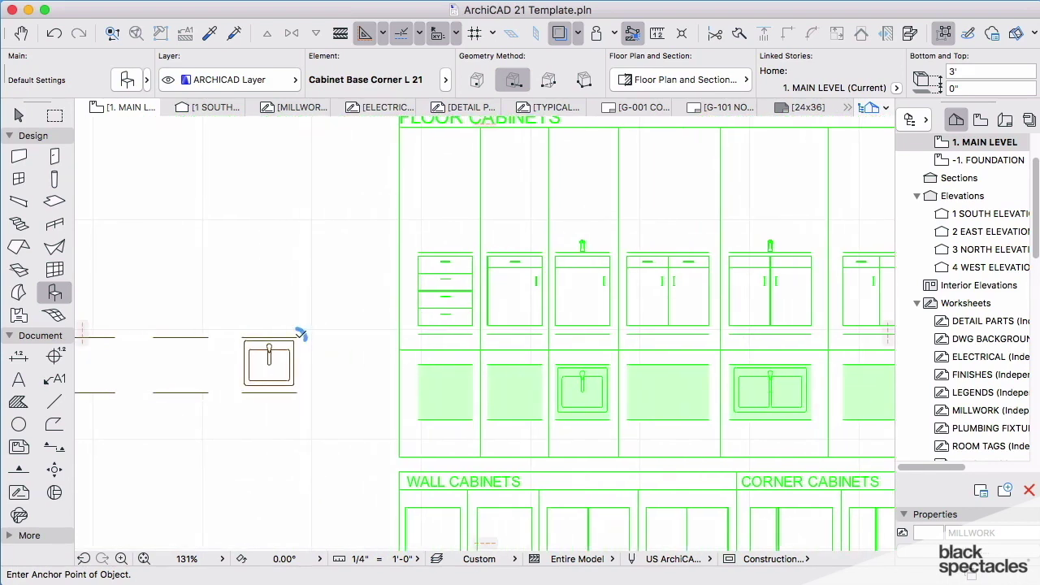
{"action": "left_click", "coordinate": [329, 337]}
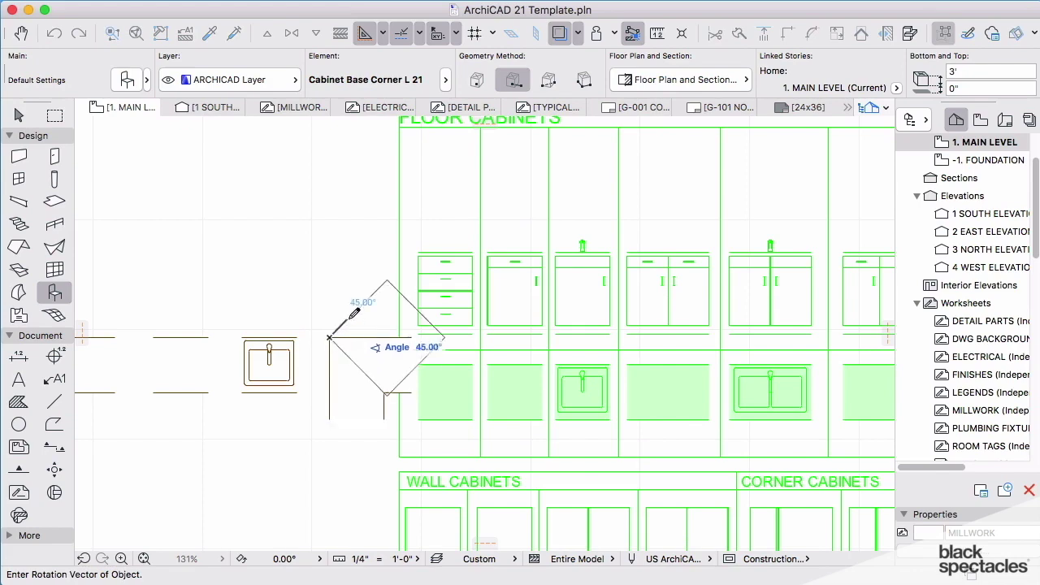
{"action": "left_click", "coordinate": [373, 340]}
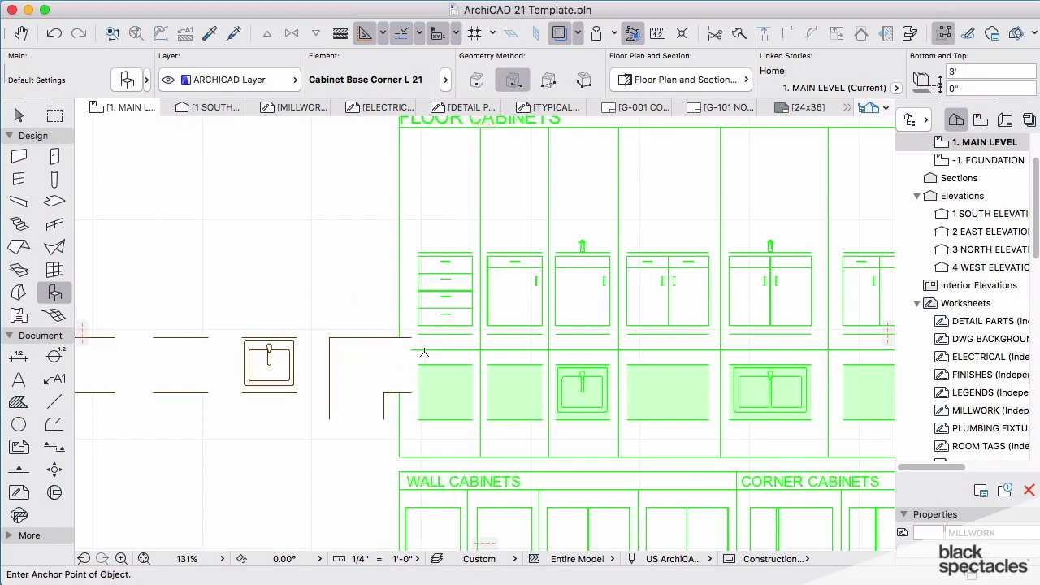
{"action": "scroll", "coordinate": [420, 353], "scroll_direction": "down", "scroll_amount": 3}
{"action": "scroll", "coordinate": [420, 353], "scroll_direction": "down", "scroll_amount": 3}
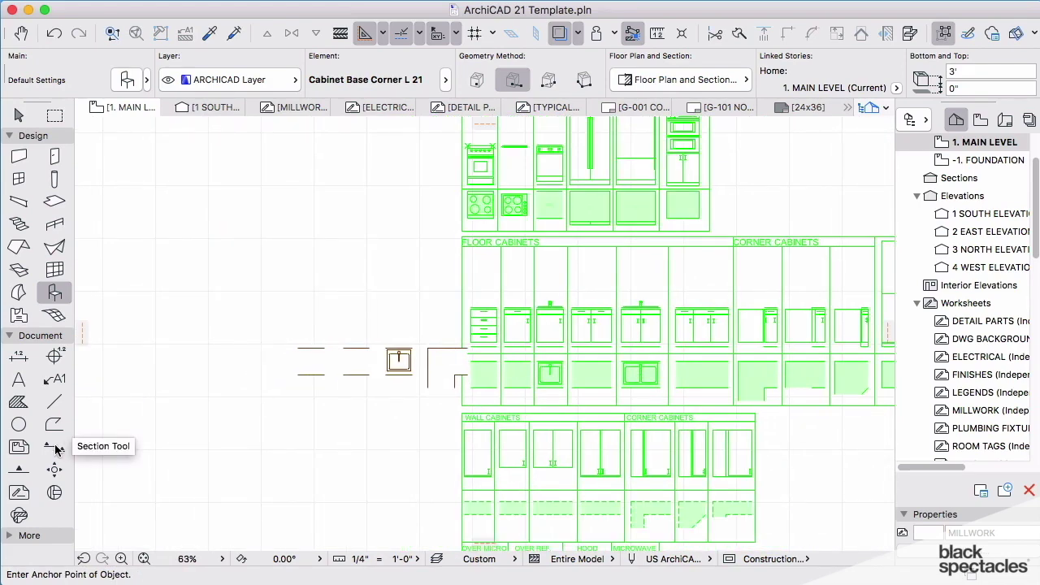
{"action": "left_click", "coordinate": [55, 449]}
Draw a section line across the cabinet row, looking toward their fronts.
{"action": "left_click", "coordinate": [267, 414]}
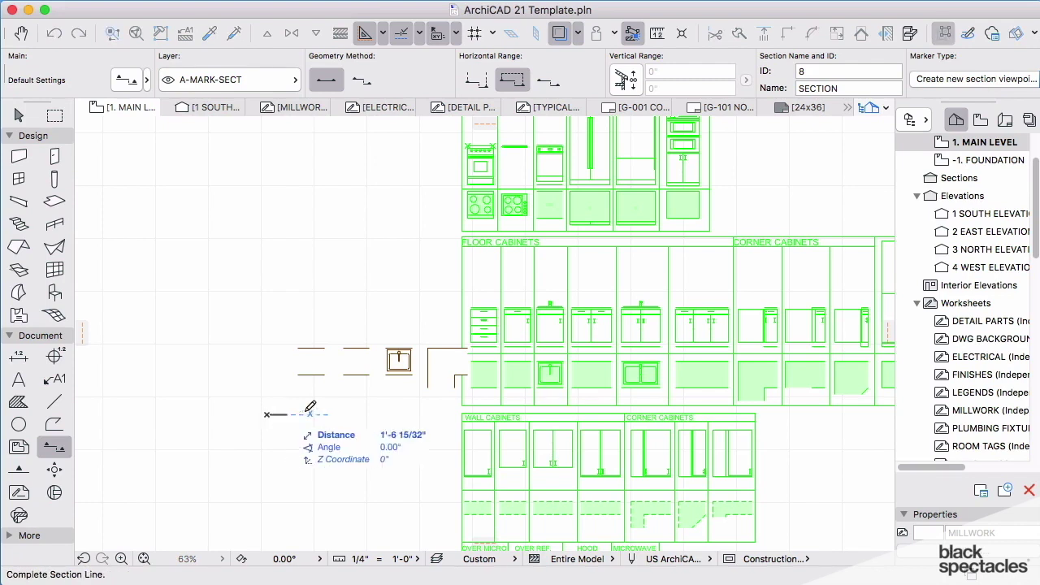
{"action": "left_click", "coordinate": [513, 414]}
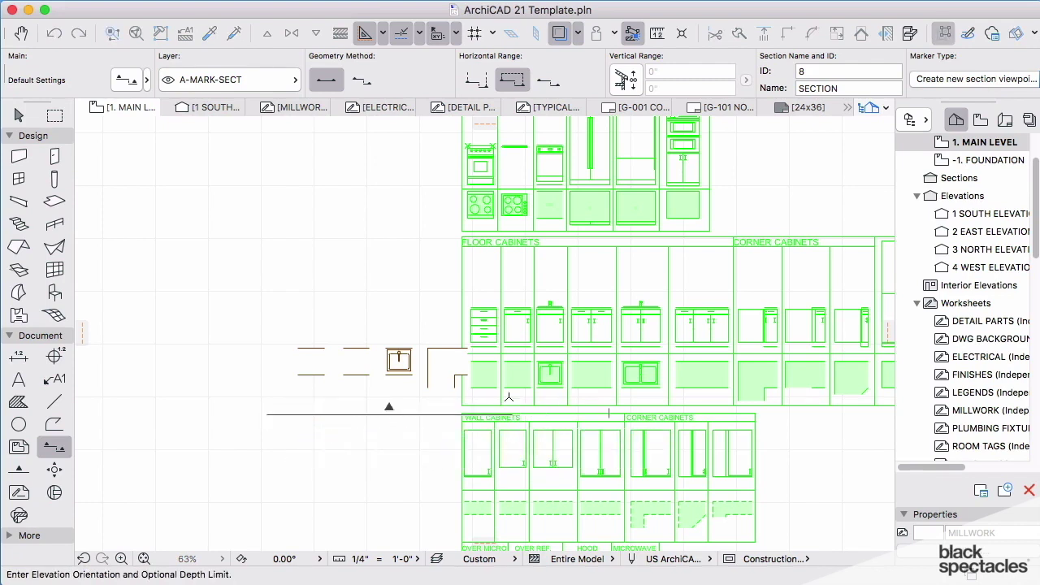
{"action": "left_click", "coordinate": [401, 302]}
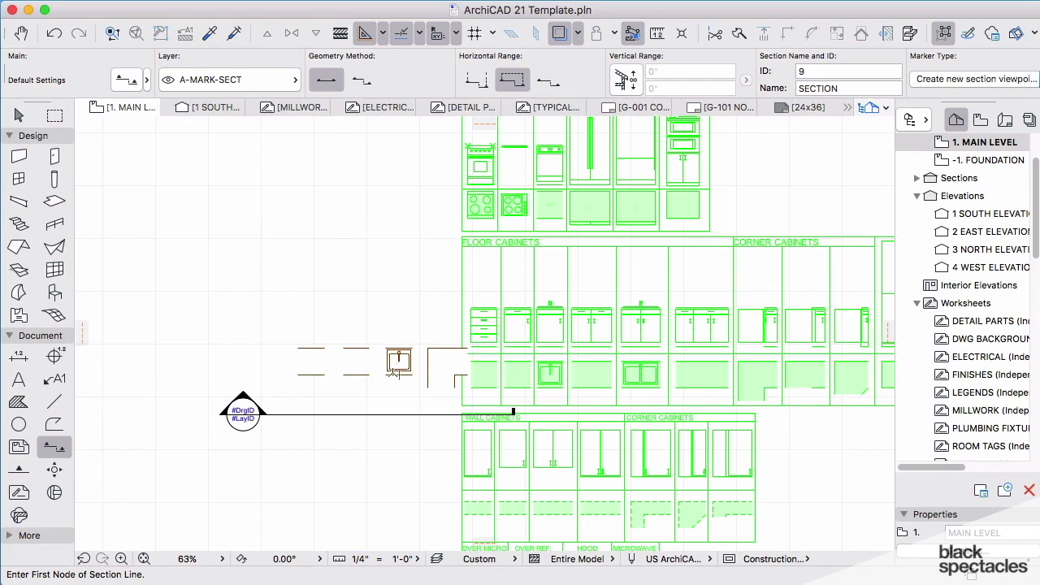
Open the new section view and select its four cabinet fronts.
{"action": "right_click", "coordinate": [334, 416]}
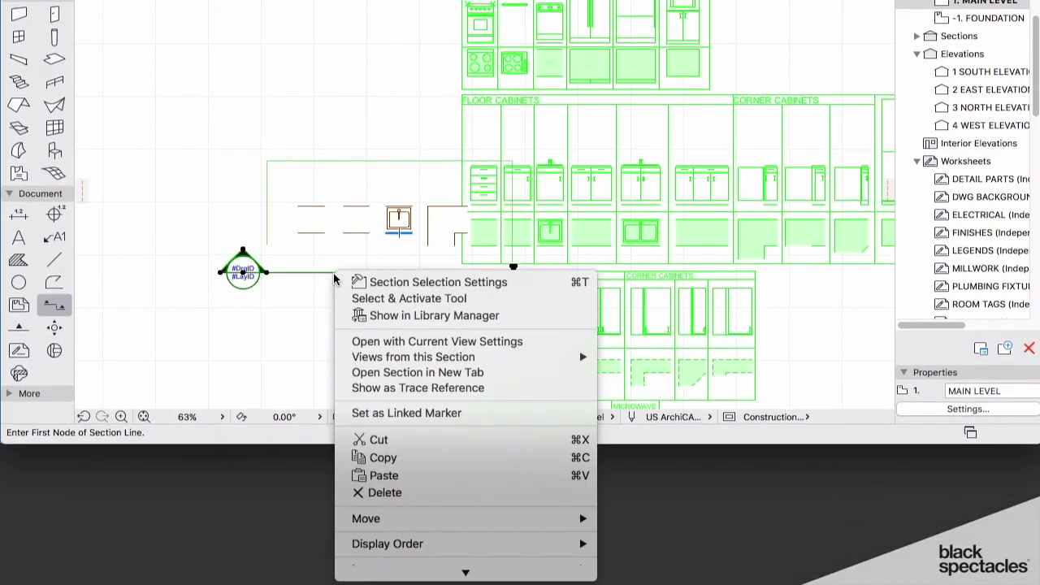
{"action": "left_click", "coordinate": [401, 341]}
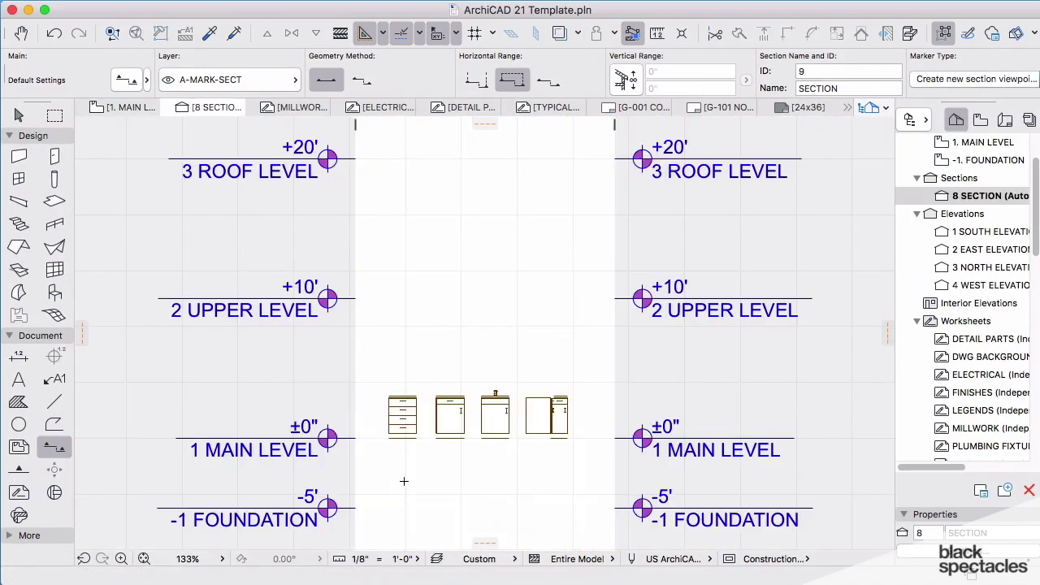
{"action": "scroll", "coordinate": [446, 454], "scroll_direction": "up", "scroll_amount": 5}
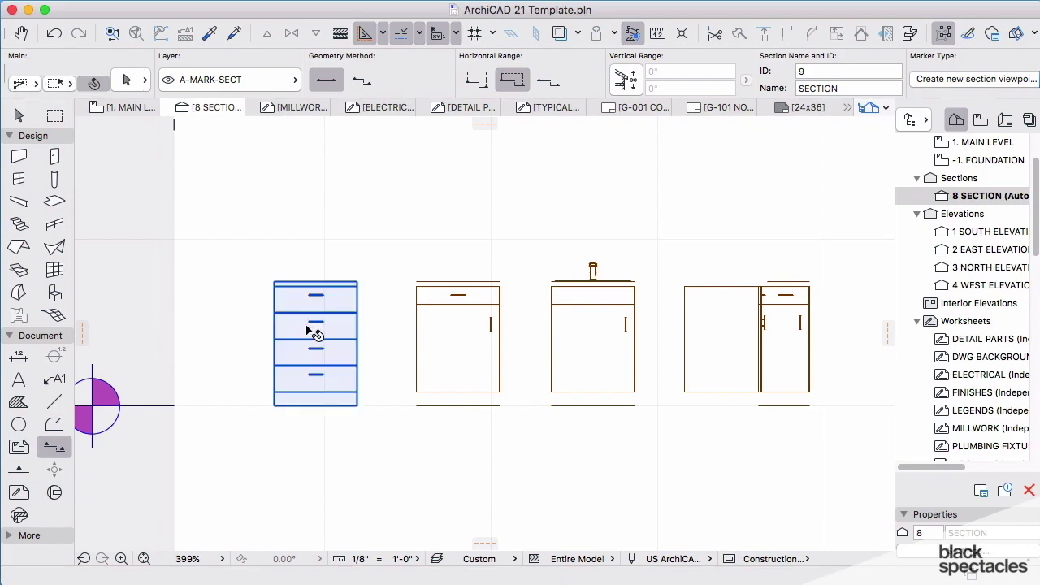
{"action": "left_click", "coordinate": [313, 329]}
{"action": "left_click", "coordinate": [443, 333], "text": "shift"}
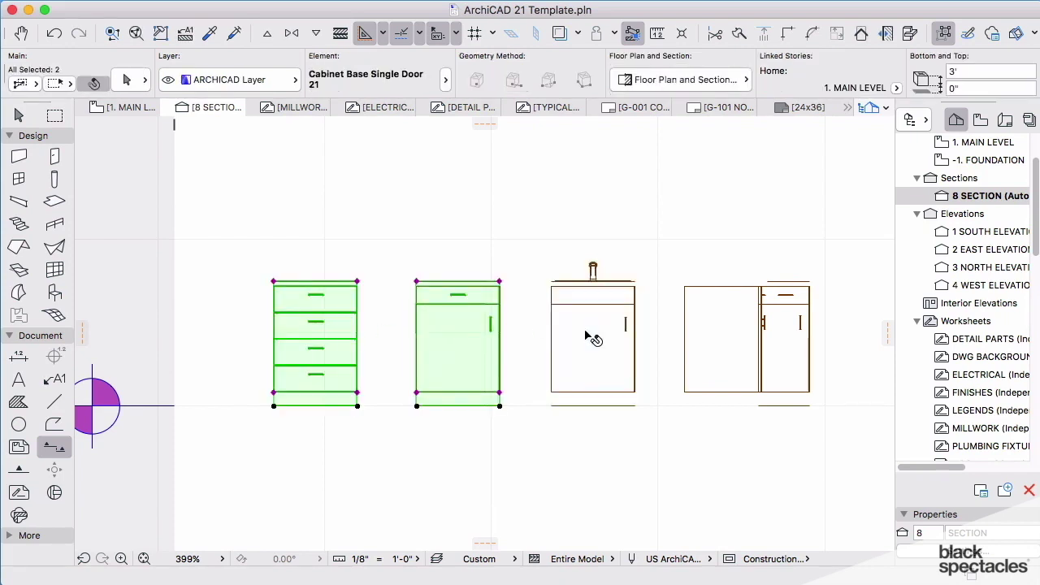
{"action": "left_click", "coordinate": [583, 332], "text": "shift"}
{"action": "left_click", "coordinate": [730, 331], "text": "shift"}
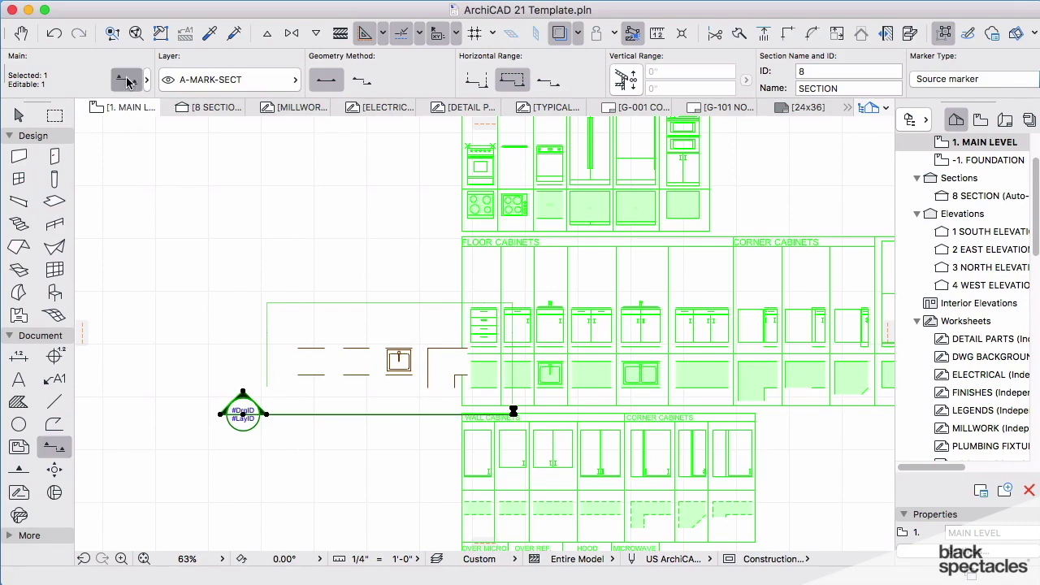
{"action": "left_click", "coordinate": [126, 78]}
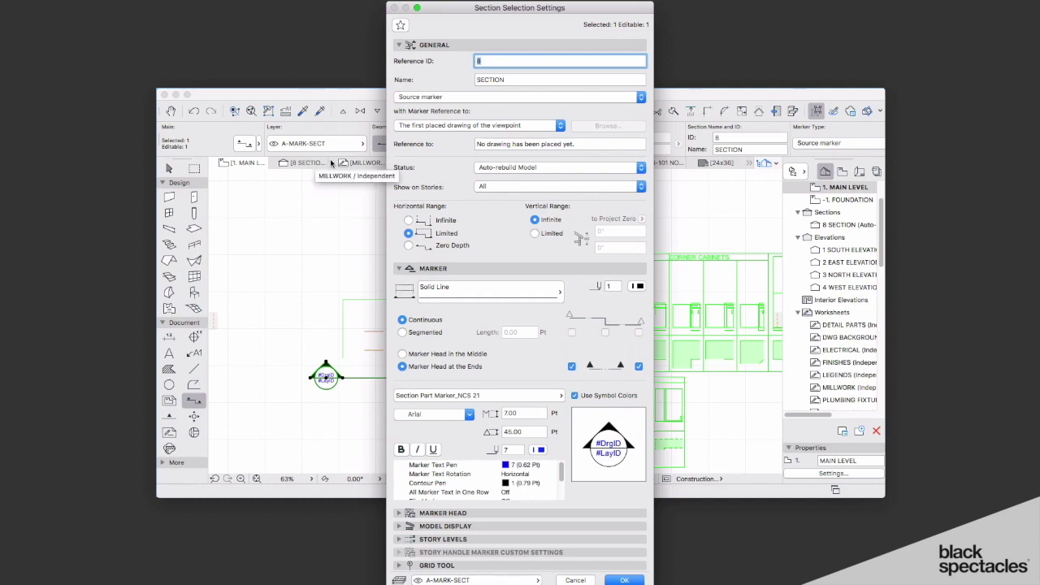
Change section 8's status from Auto-rebuild Model to Drawing and confirm.
{"action": "left_click", "coordinate": [516, 167]}
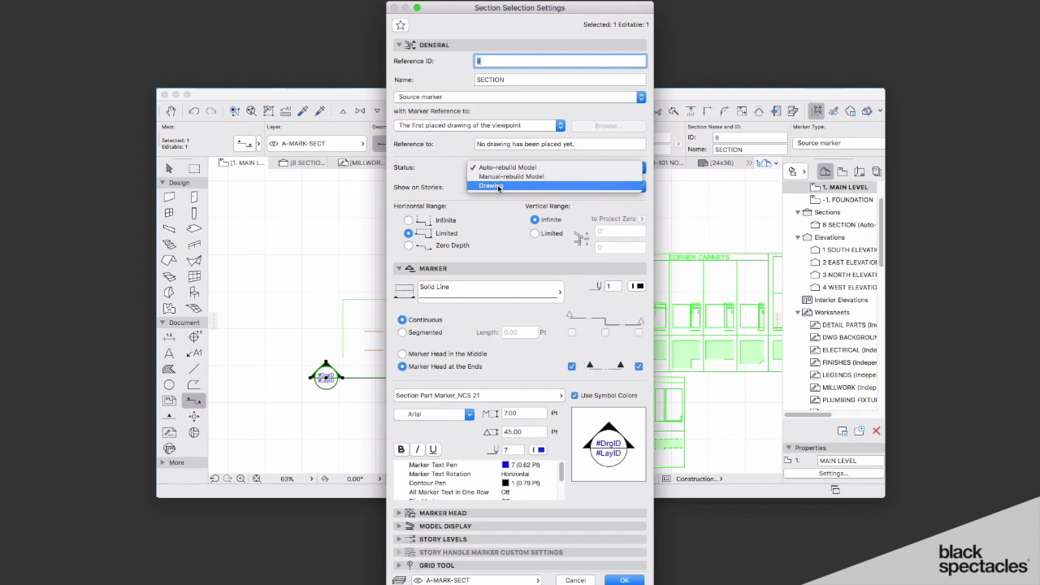
{"action": "left_click", "coordinate": [498, 186]}
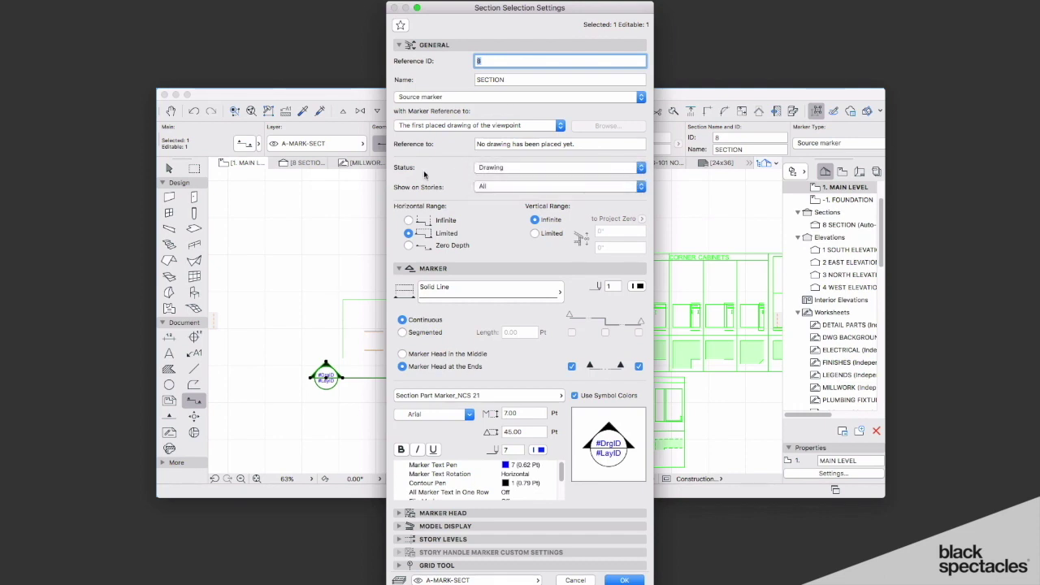
{"action": "left_click", "coordinate": [510, 168]}
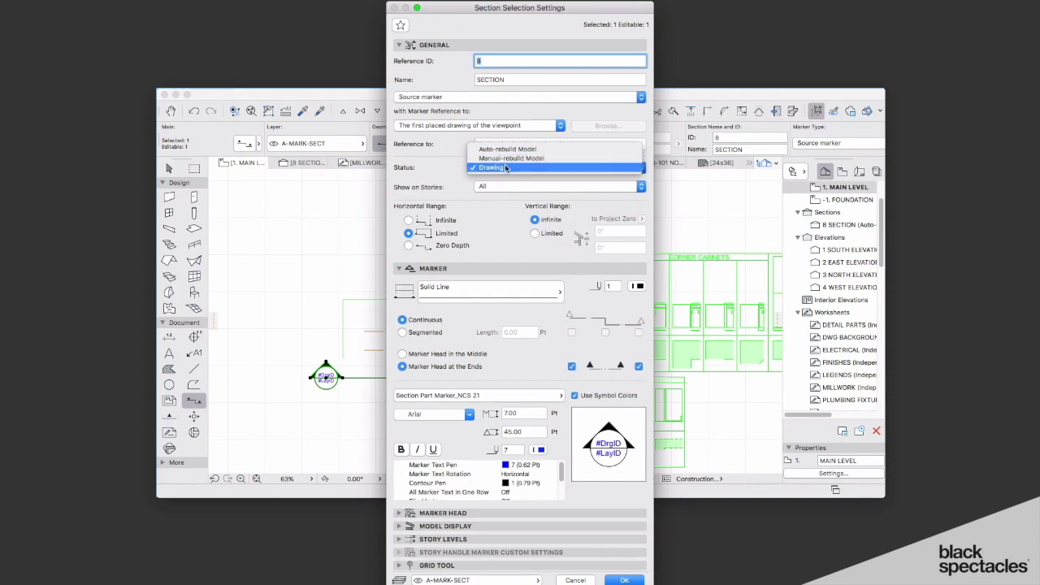
{"action": "left_click", "coordinate": [505, 168]}
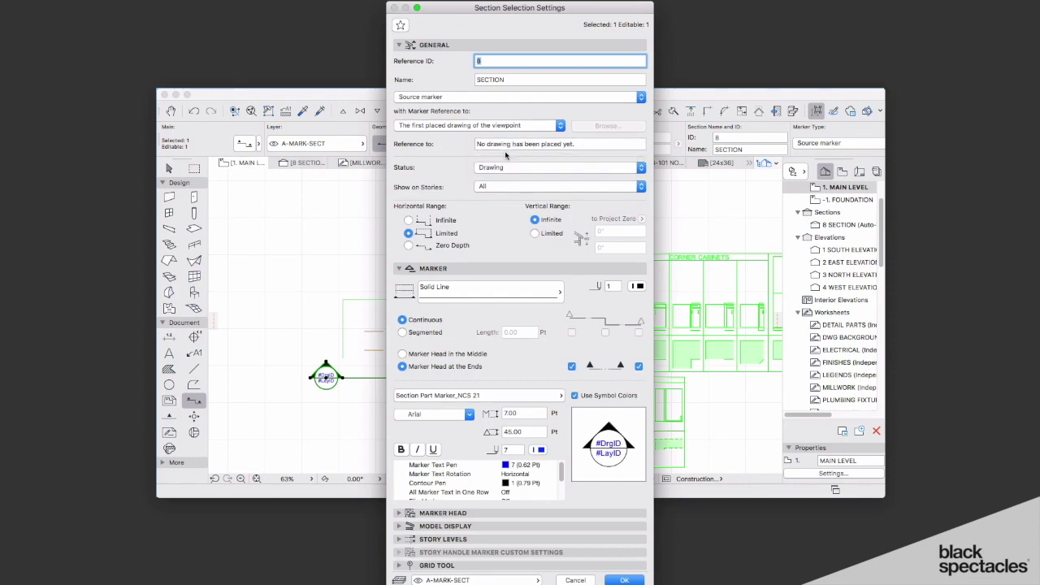
{"action": "left_click", "coordinate": [624, 580]}
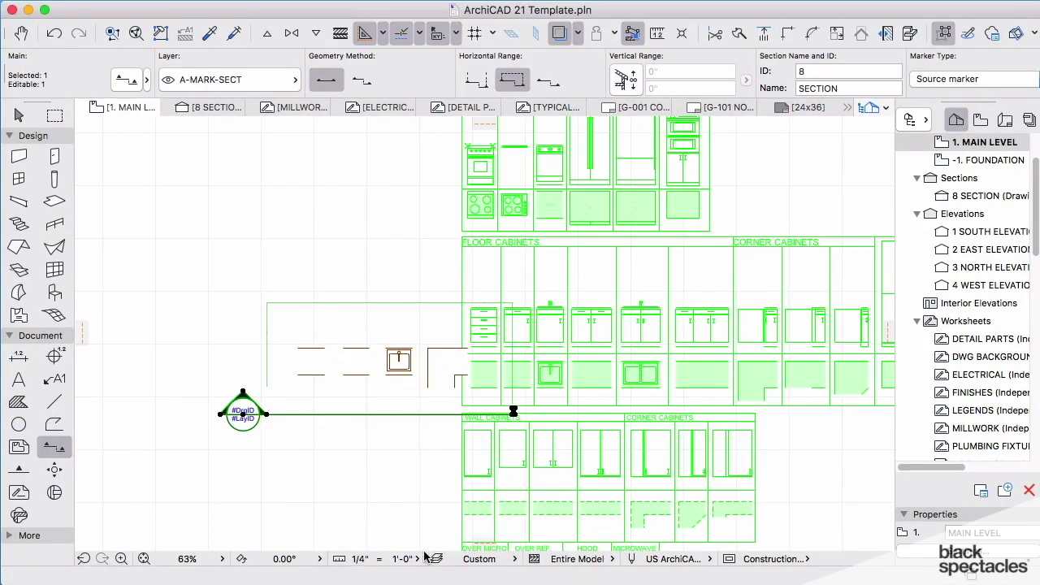
Open section 8 and check the cabinets are now plain lines.
{"action": "right_click", "coordinate": [350, 414]}
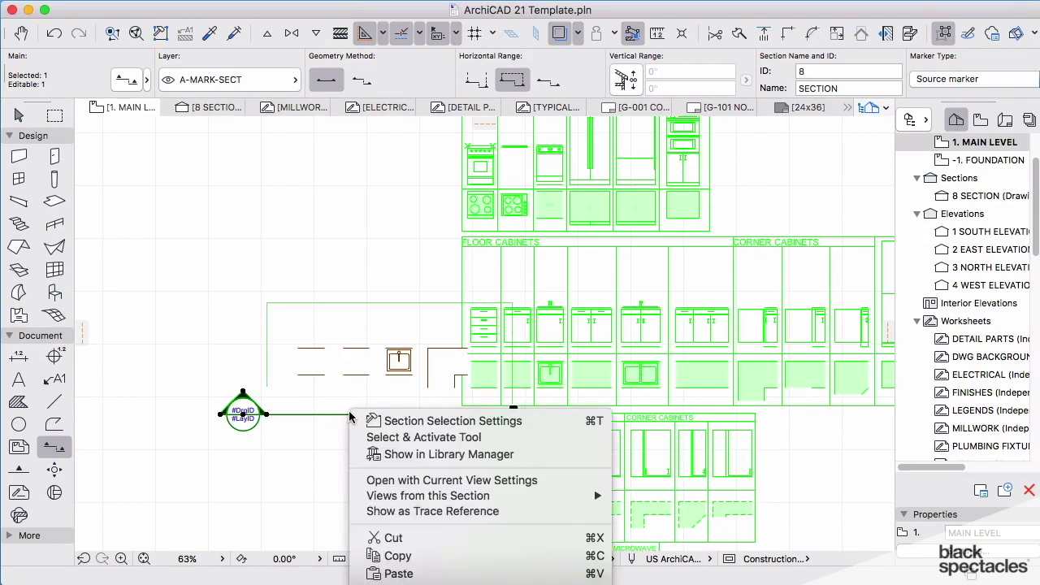
{"action": "left_click", "coordinate": [428, 481]}
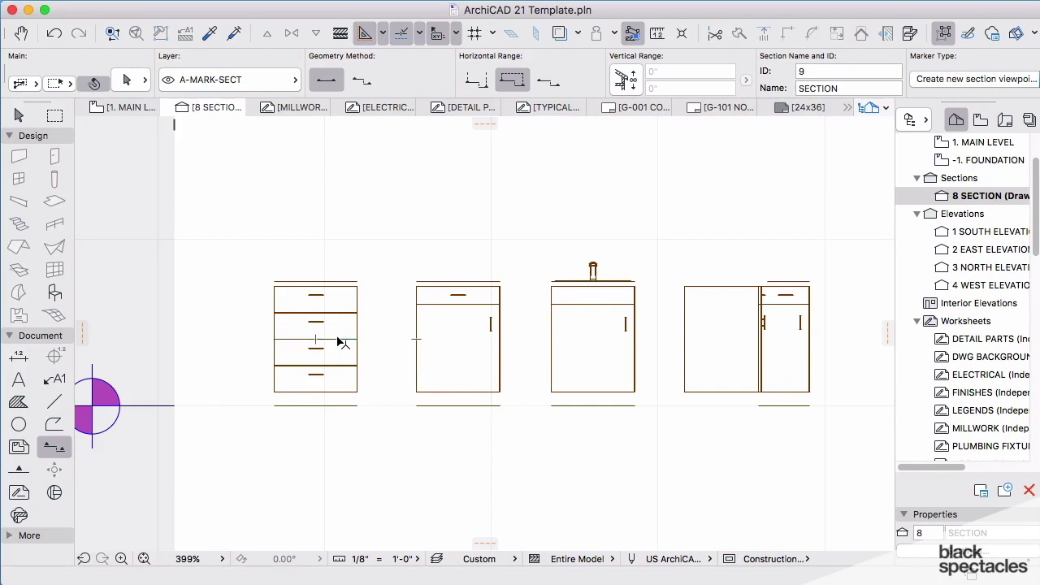
{"action": "left_click", "coordinate": [342, 340]}
{"action": "left_click", "coordinate": [416, 349], "text": "shift"}
{"action": "key", "text": "Escape"}
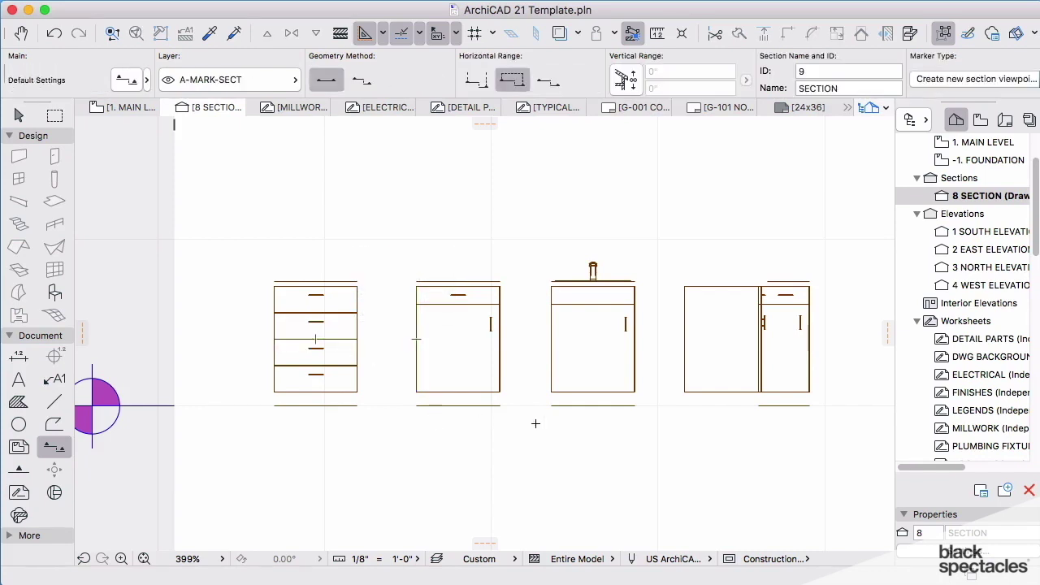
Marquee-select and copy all cabinet elevation lines, then open the MILLWORK worksheet.
{"action": "mouse_move", "coordinate": [836, 427]}
{"action": "left_mouse_down"}
{"action": "mouse_move", "coordinate": [532, 237]}
{"action": "mouse_move", "coordinate": [279, 235]}
{"action": "left_mouse_up"}
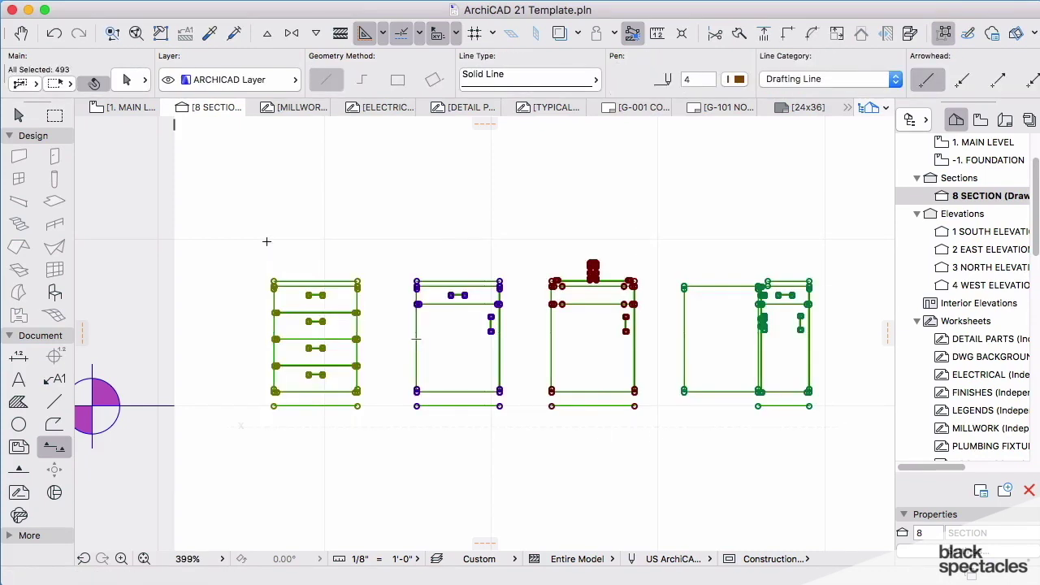
{"action": "right_click", "coordinate": [330, 208]}
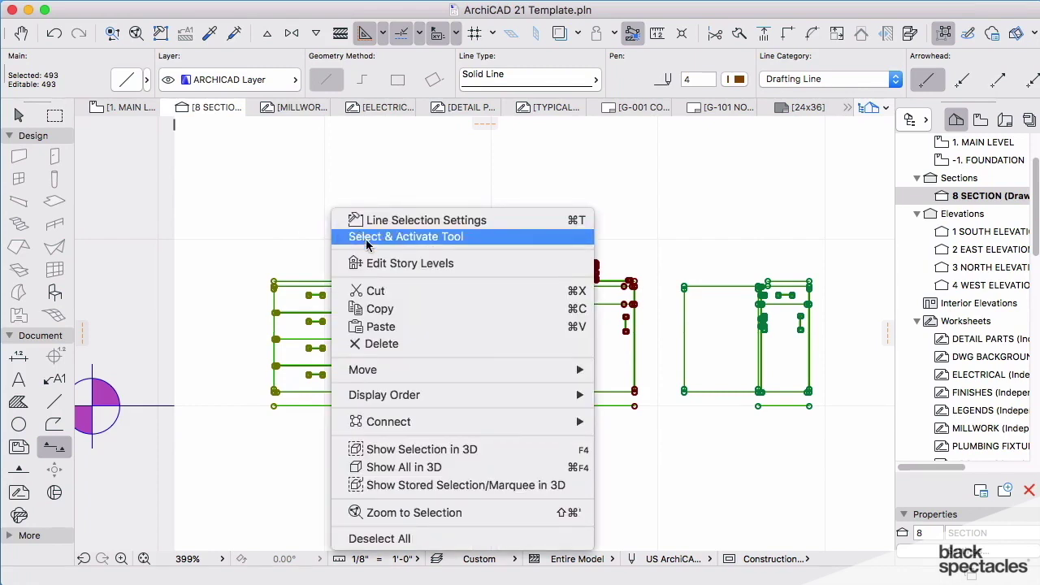
{"action": "left_click", "coordinate": [403, 308]}
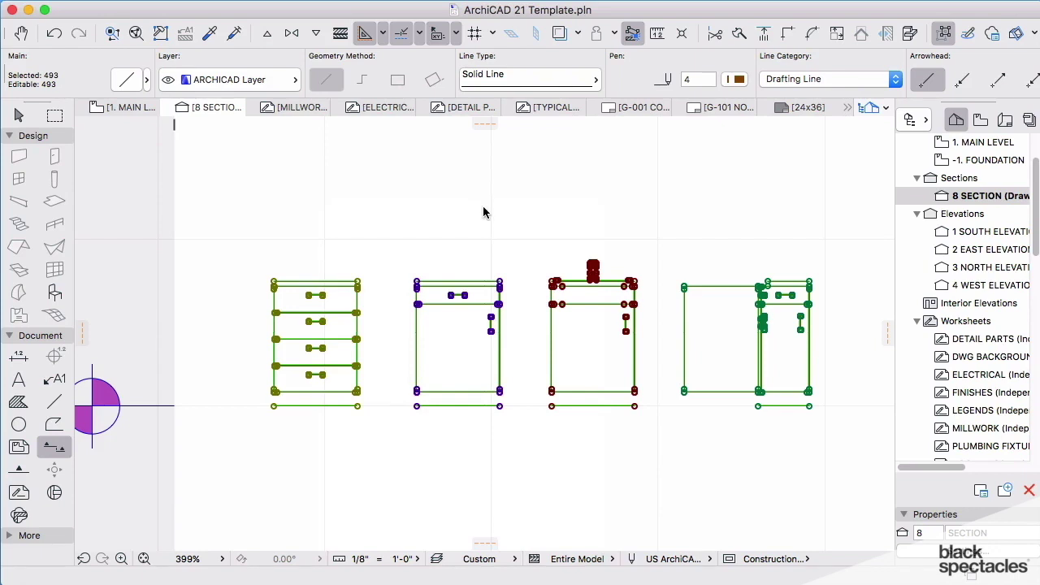
{"action": "key", "text": "Escape"}
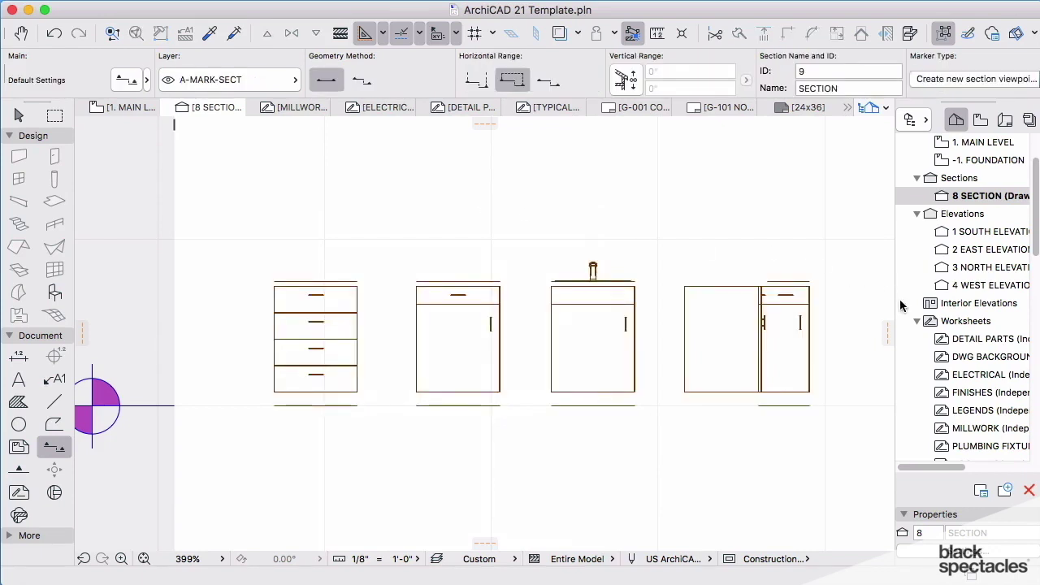
{"action": "left_click", "coordinate": [980, 430]}
{"action": "double_click", "coordinate": [980, 430]}
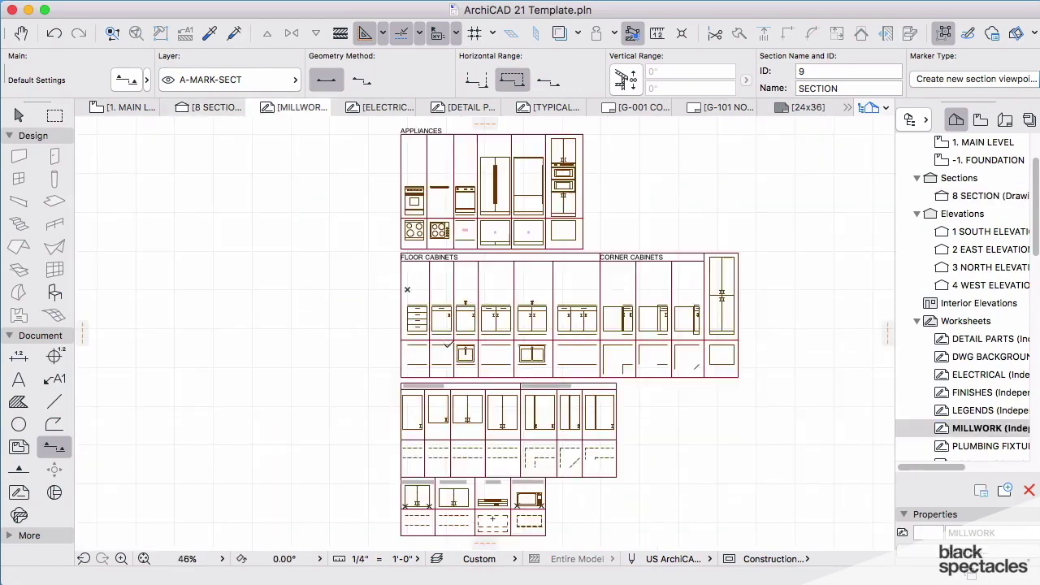
Paste the copied cabinet elevations left of the existing millwork drawings and zoom in.
{"action": "right_click", "coordinate": [361, 267]}
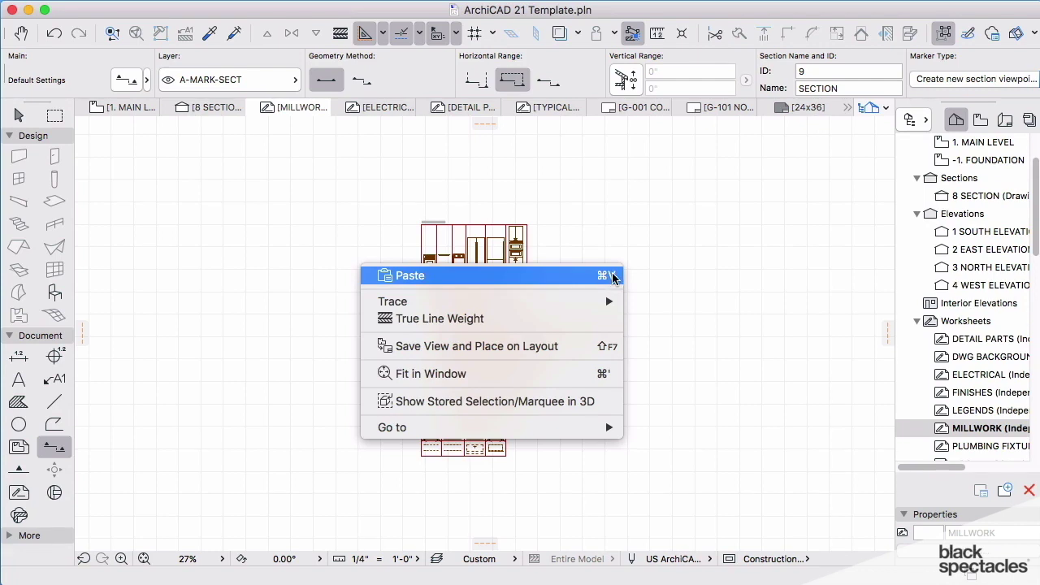
{"action": "left_click", "coordinate": [611, 277]}
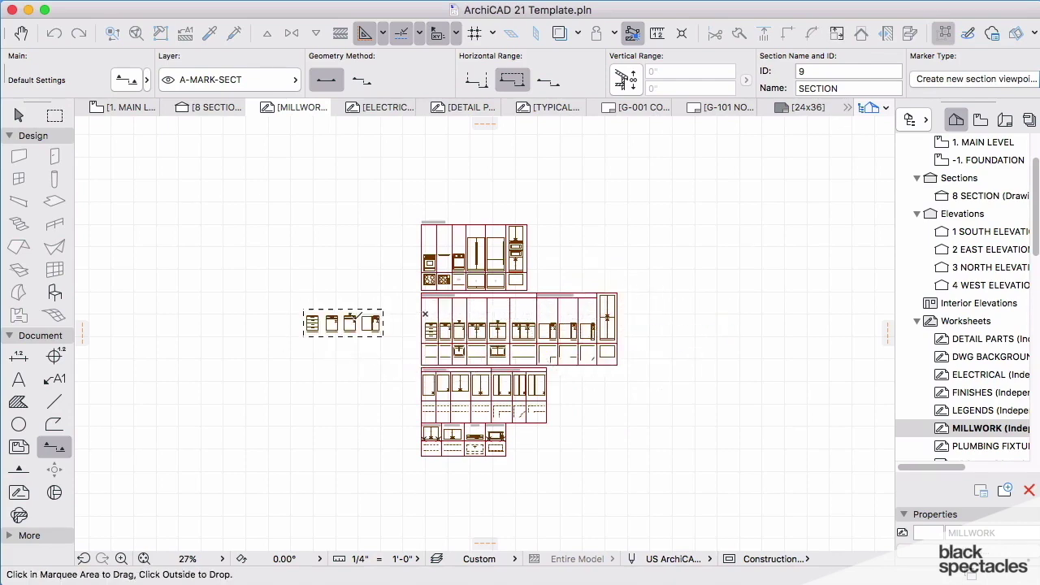
{"action": "scroll", "coordinate": [364, 350], "scroll_direction": "up", "scroll_amount": 5}
{"action": "scroll", "coordinate": [357, 349], "scroll_direction": "down", "scroll_amount": 3}
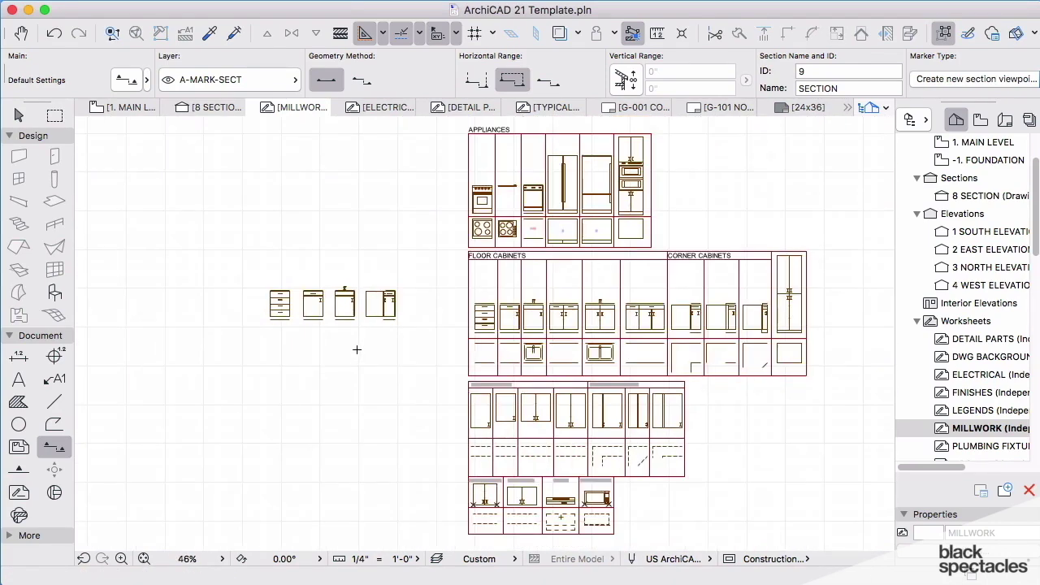
{"action": "scroll", "coordinate": [532, 286], "scroll_direction": "up", "scroll_amount": 4}
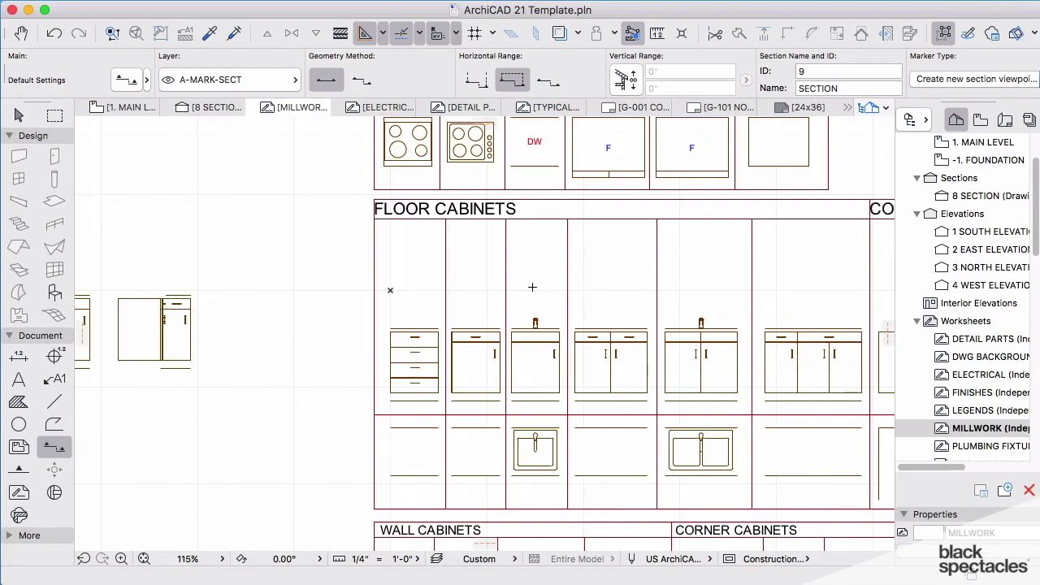